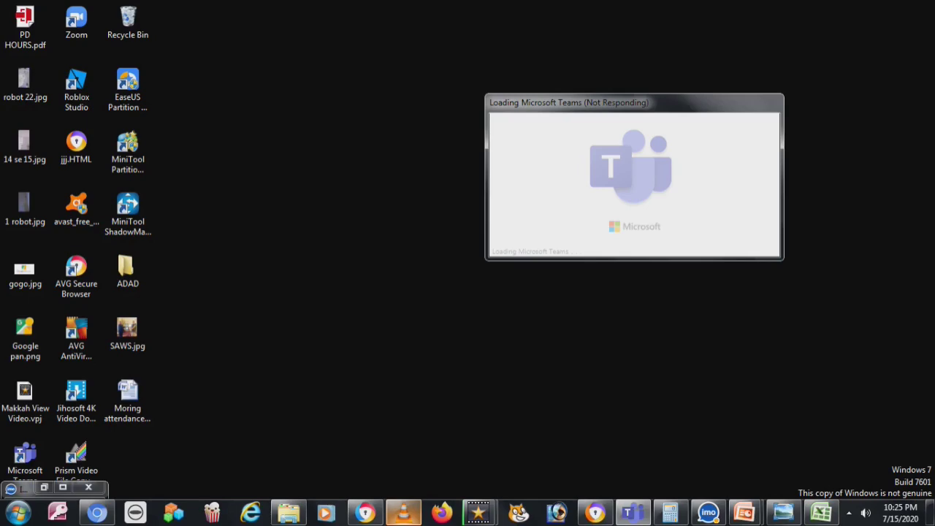
Open the Control Panel, look through the System and Security, Hardware and Sound, and Programs categories, and close it
key(super)
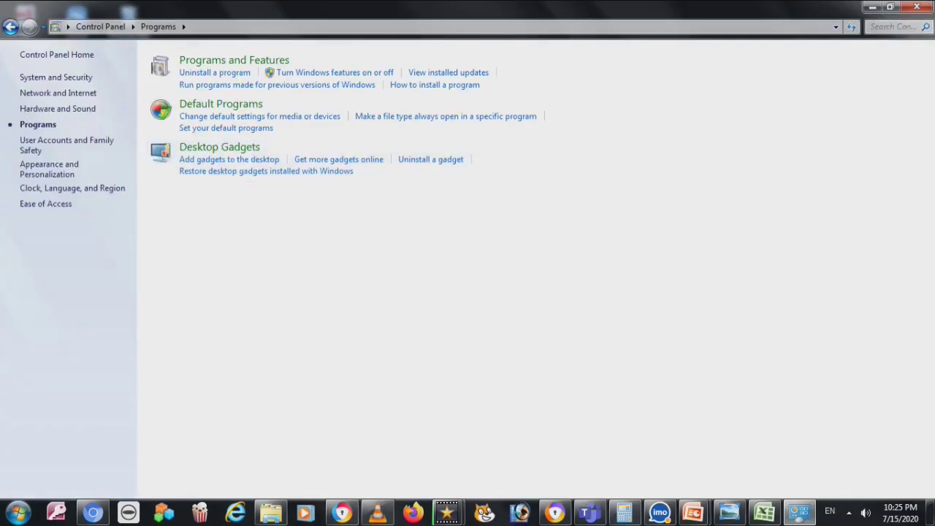
click(56, 77)
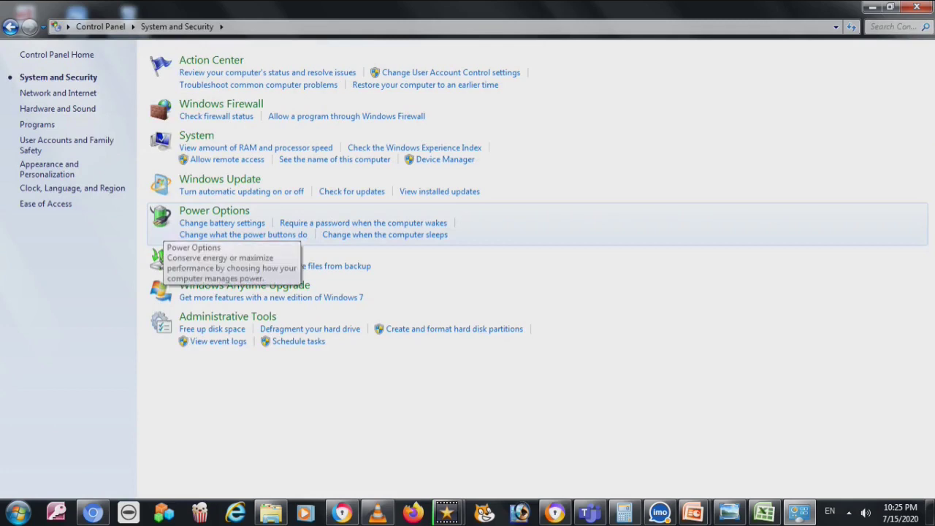
click(57, 108)
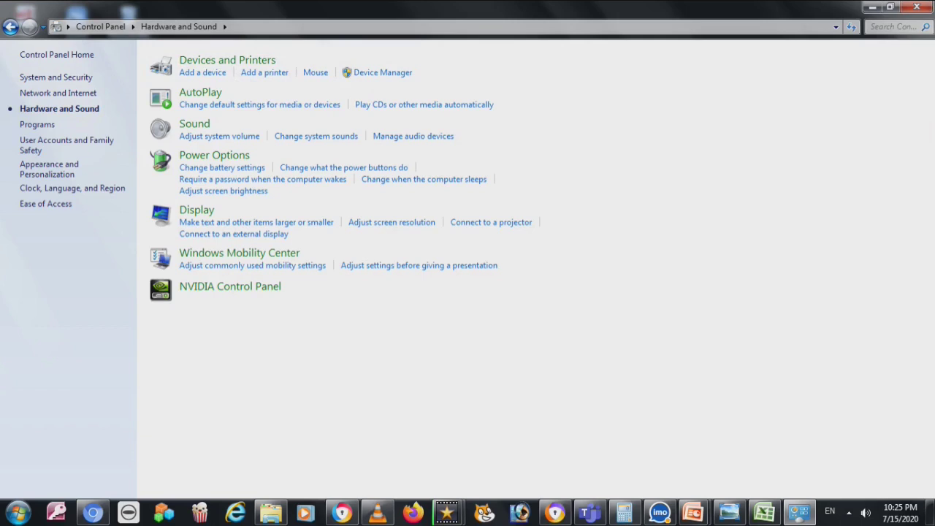
click(37, 125)
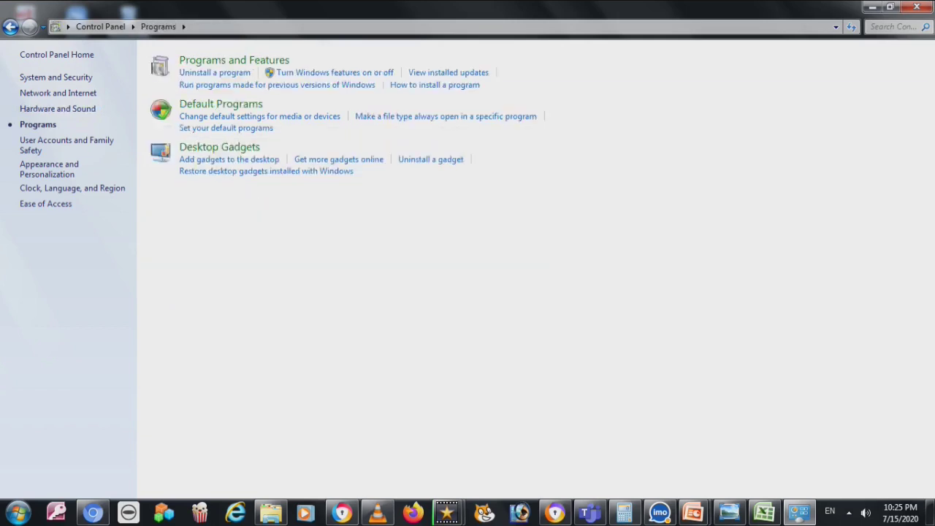
click(59, 108)
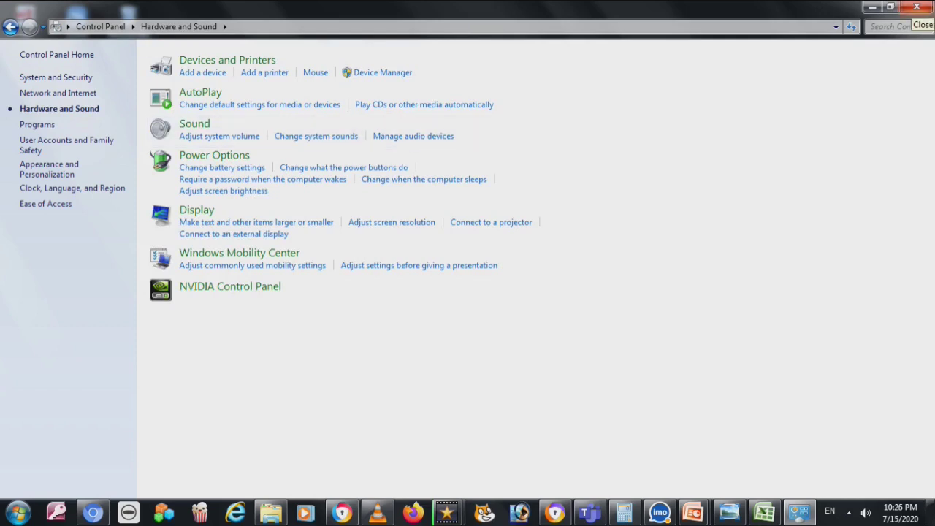
click(917, 7)
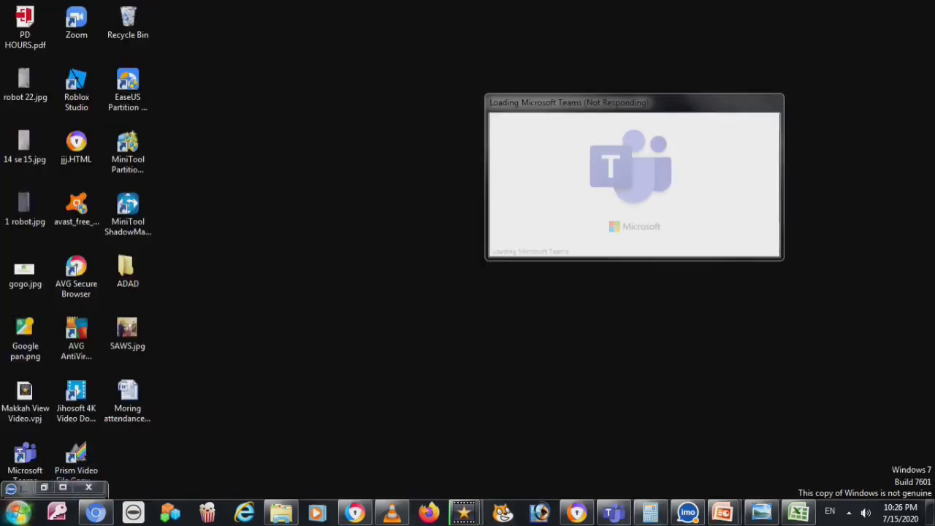
key(super)
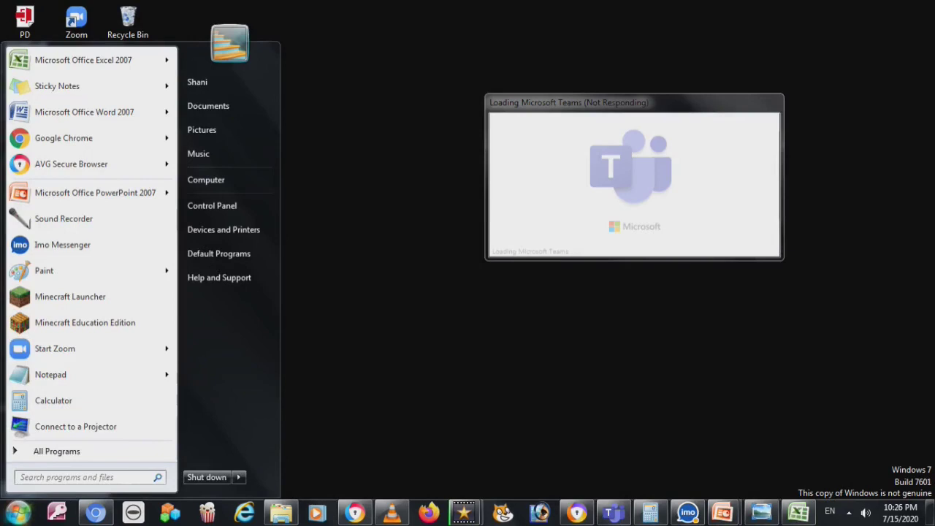
key(Escape)
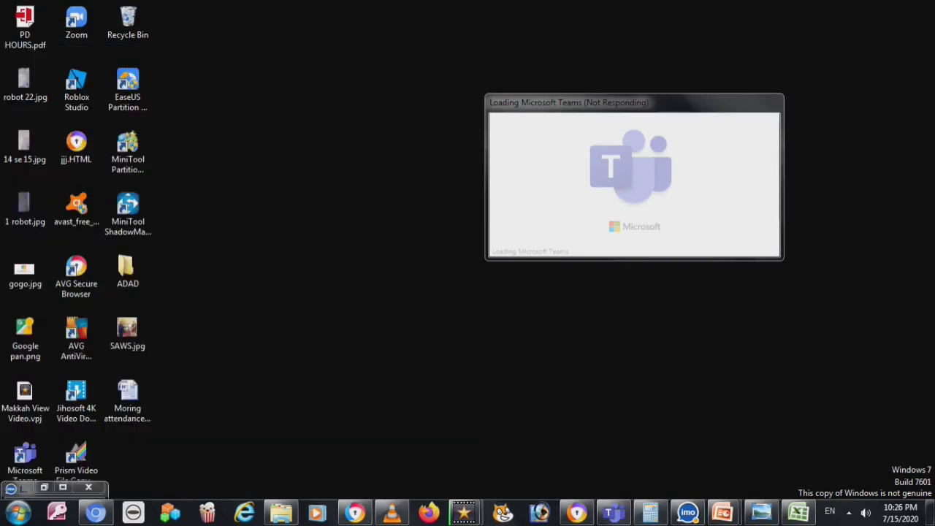
click(127, 91)
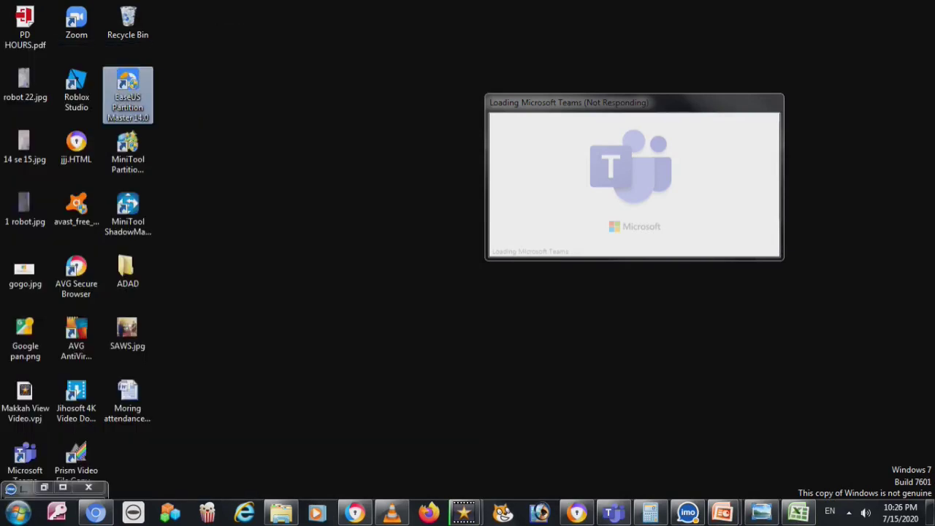
right_click(119, 86)
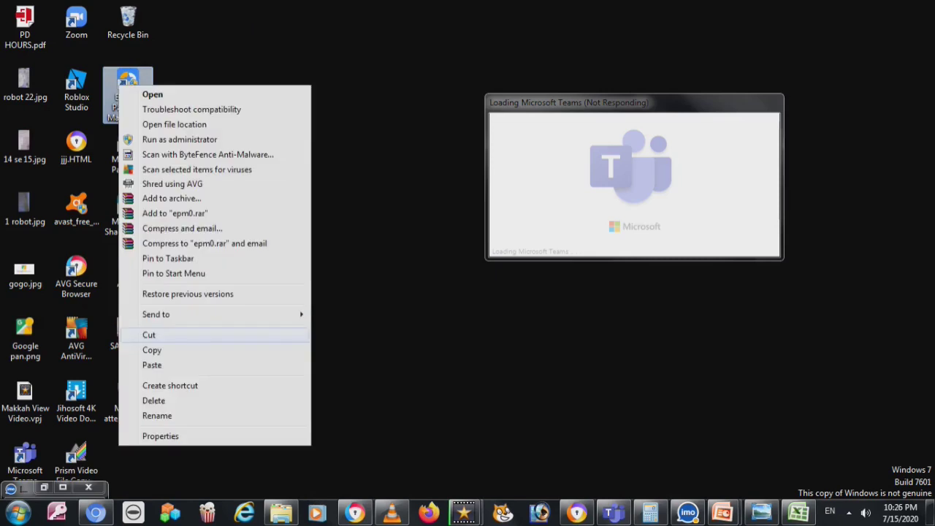
key(Escape)
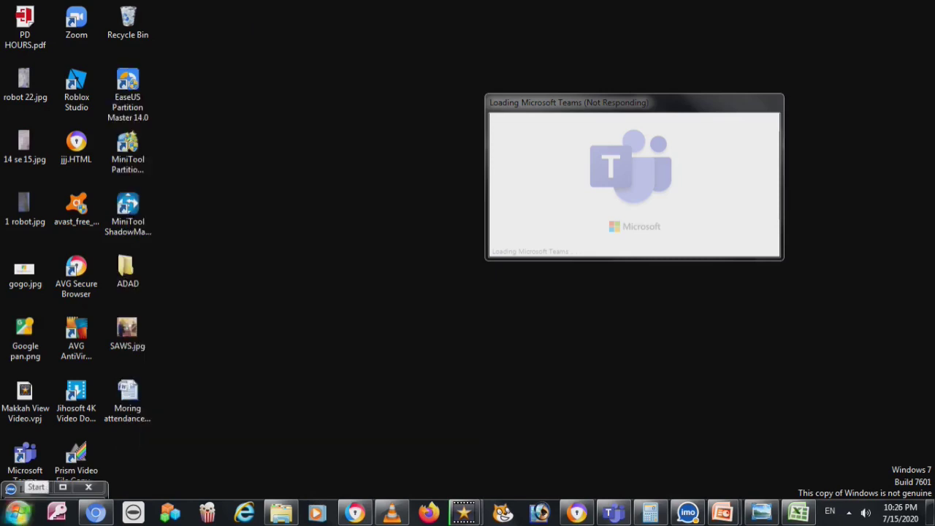
drag(159, 50, 143, 146)
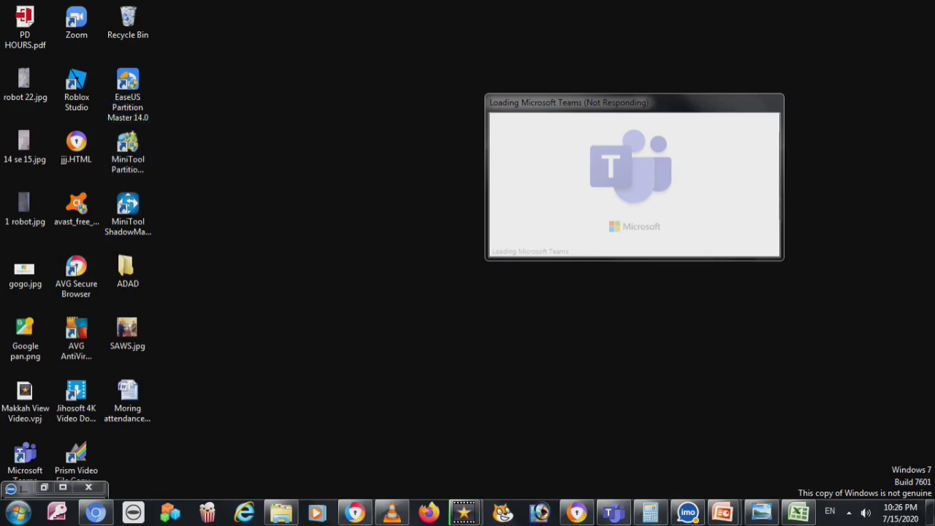
Open the Control Panel and preview its items as large icons, returning to the category view
click(18, 513)
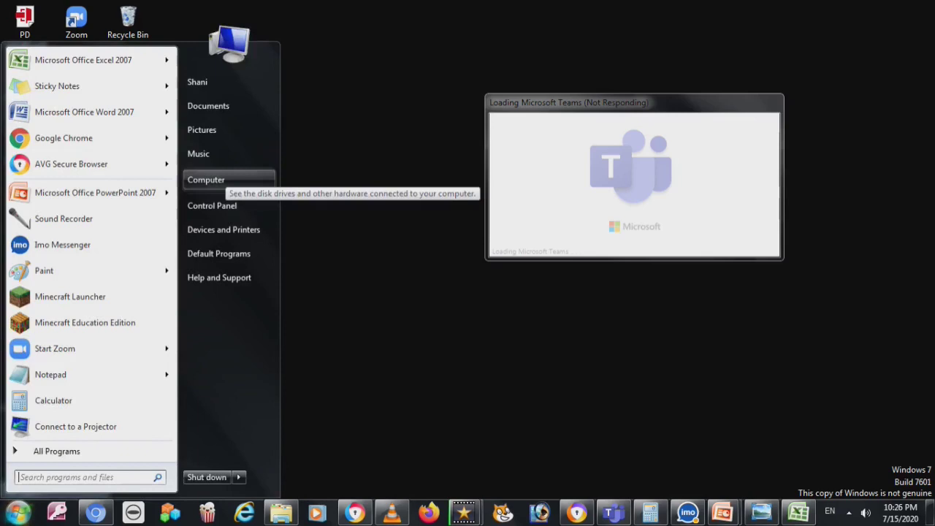
key(Escape)
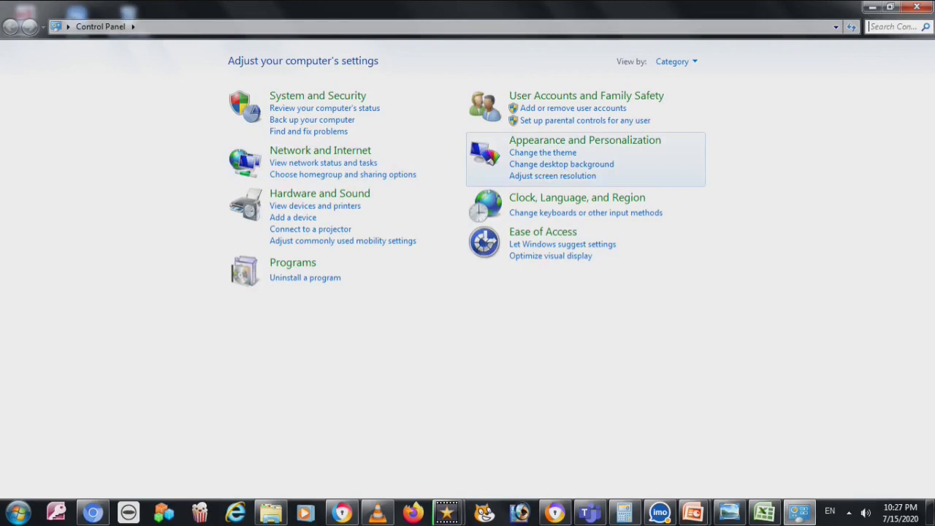
click(676, 61)
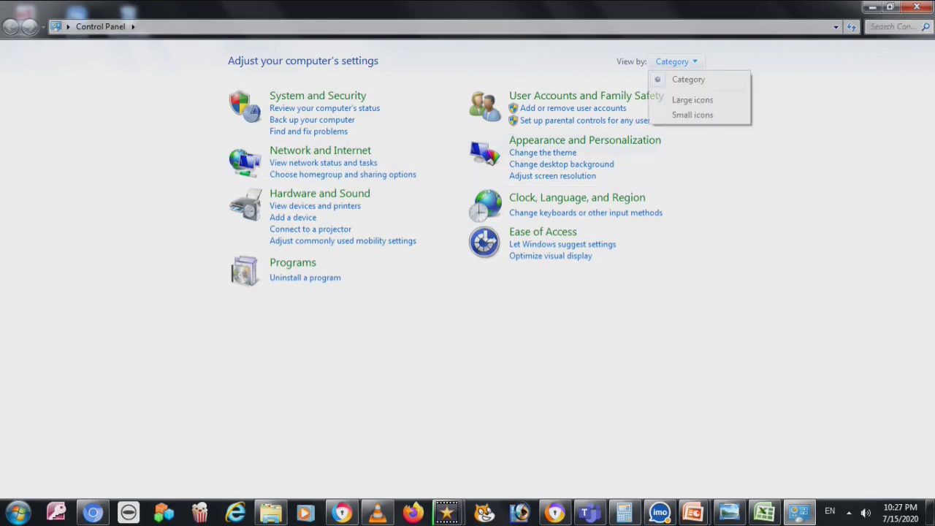
click(692, 99)
key(alt+Left)
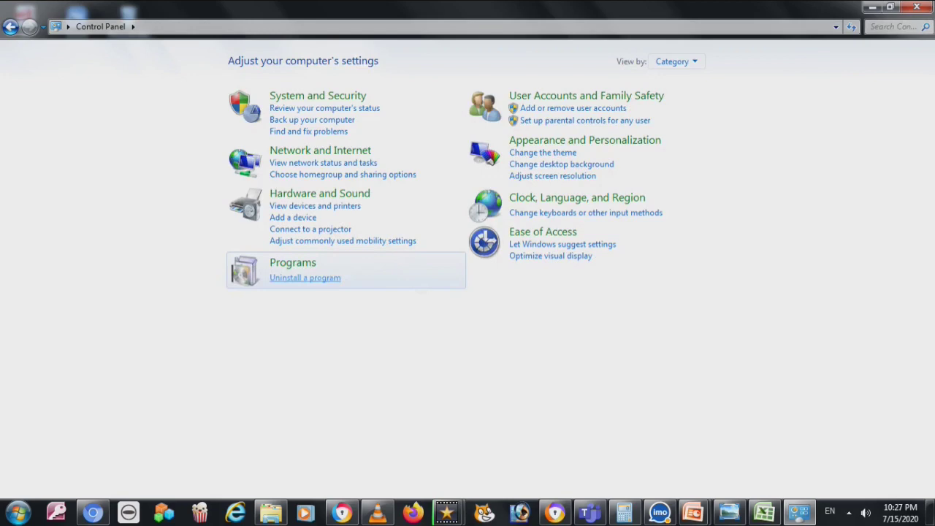
Open the list of programs that can be uninstalled and look through the installed software, including Minecraft: Education Edition
click(304, 277)
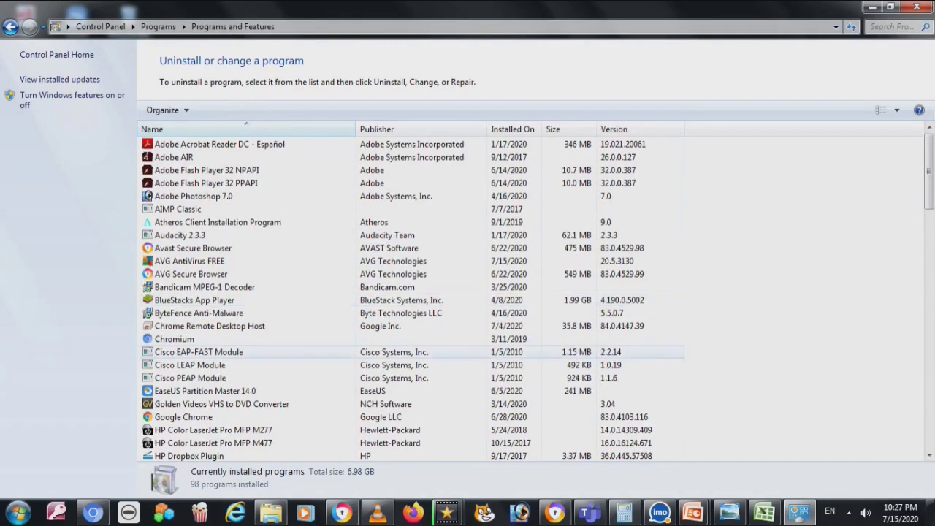
click(199, 351)
scroll(409, 292, down, 5)
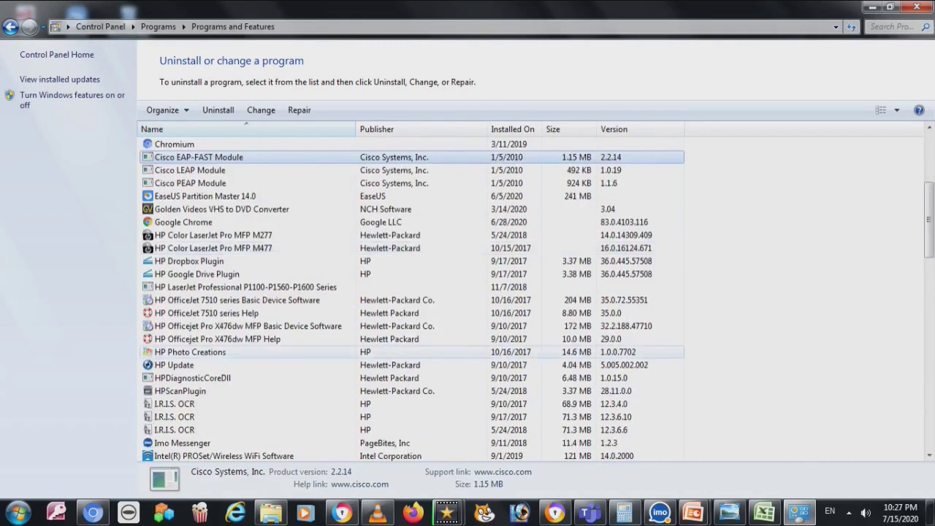
scroll(199, 352, down, 1)
scroll(199, 313, down, 4)
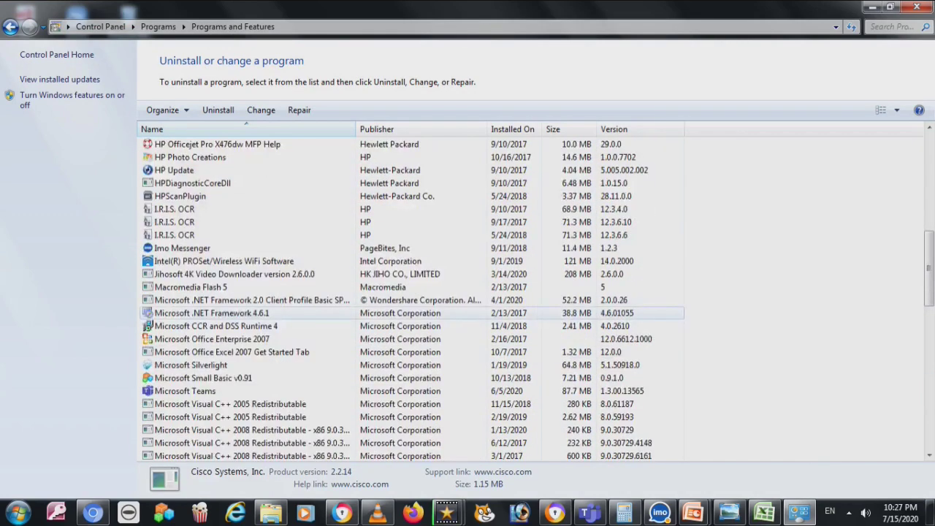
scroll(199, 313, down, 3)
scroll(413, 299, down, 1)
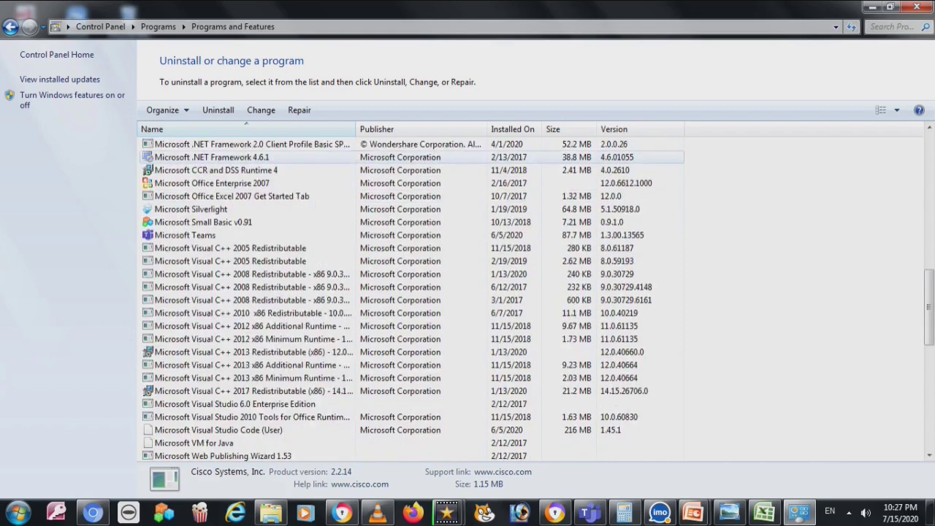
scroll(413, 300, down, 3)
click(206, 377)
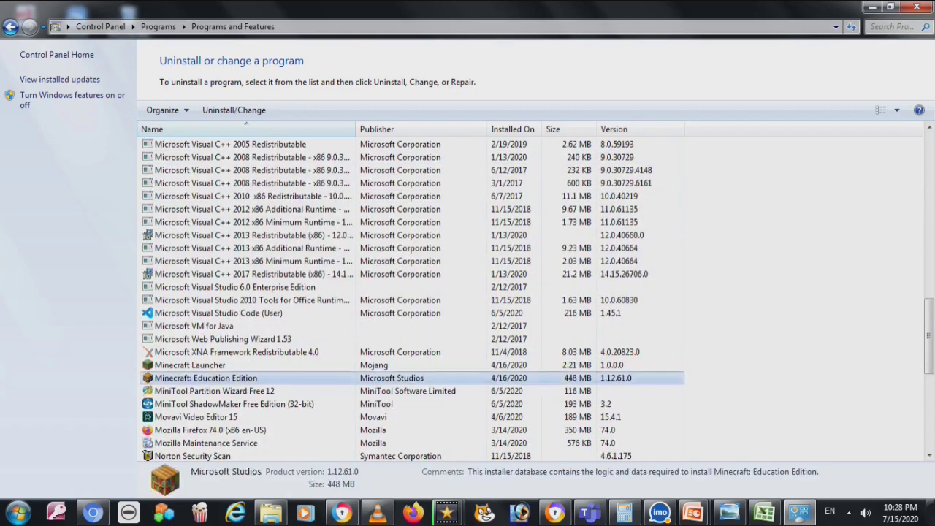
scroll(410, 222, down, 5)
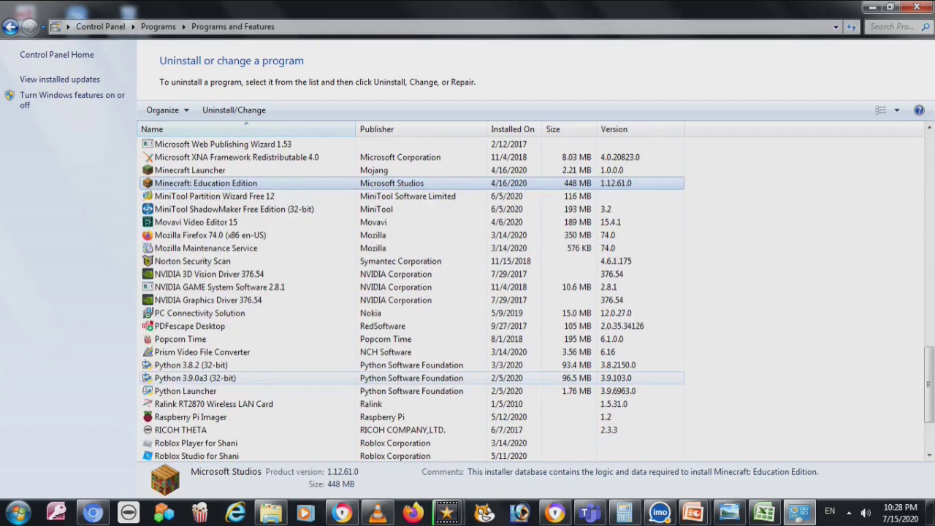
scroll(292, 377, up, 8)
scroll(410, 299, up, 9)
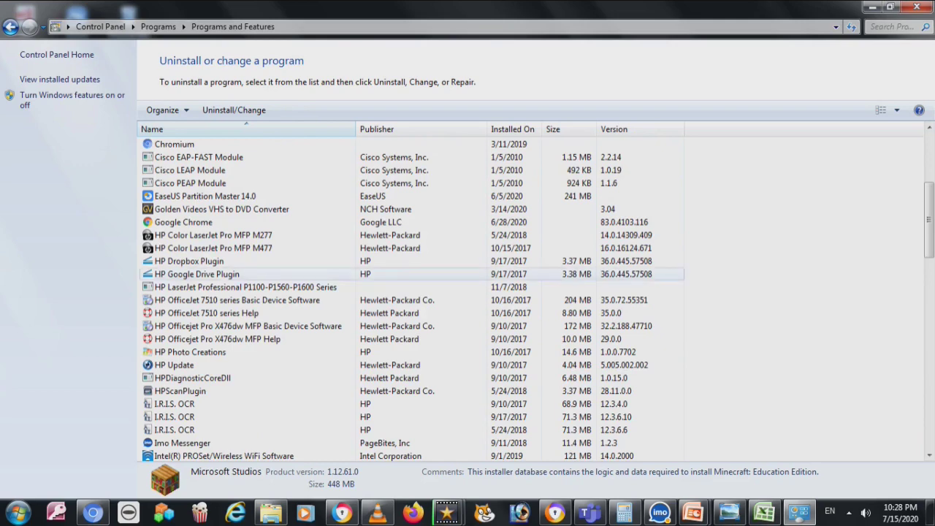
scroll(533, 300, up, 5)
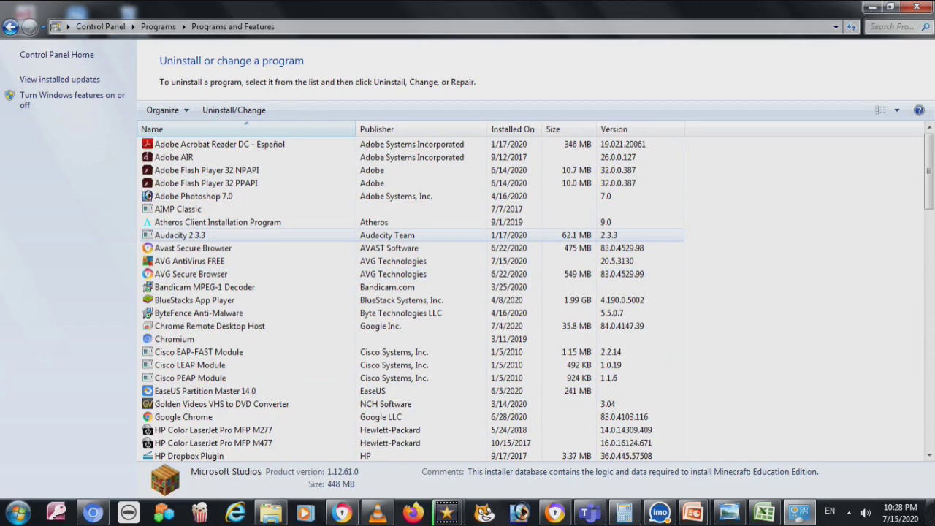
Find Macromedia Flash 5 among the installed programs and start its uninstall or change process
scroll(533, 293, down, 2)
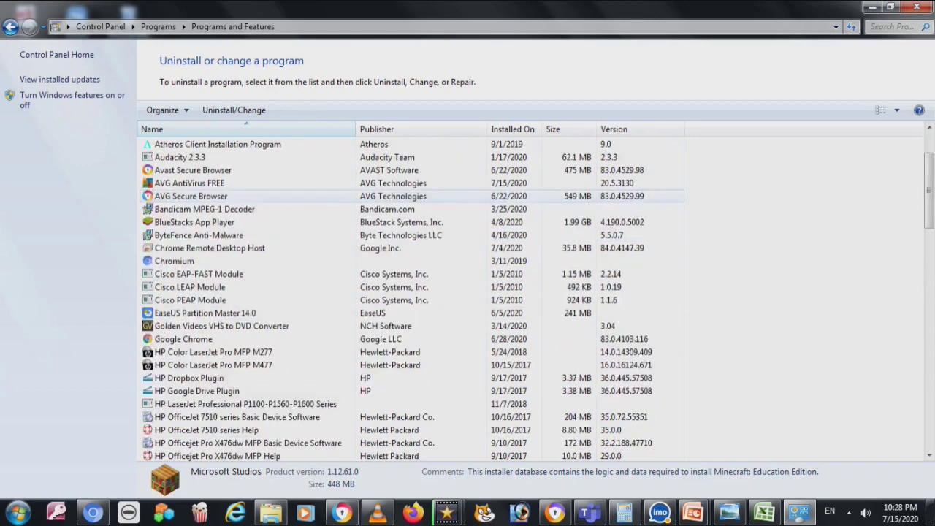
scroll(533, 292, up, 2)
scroll(533, 274, down, 15)
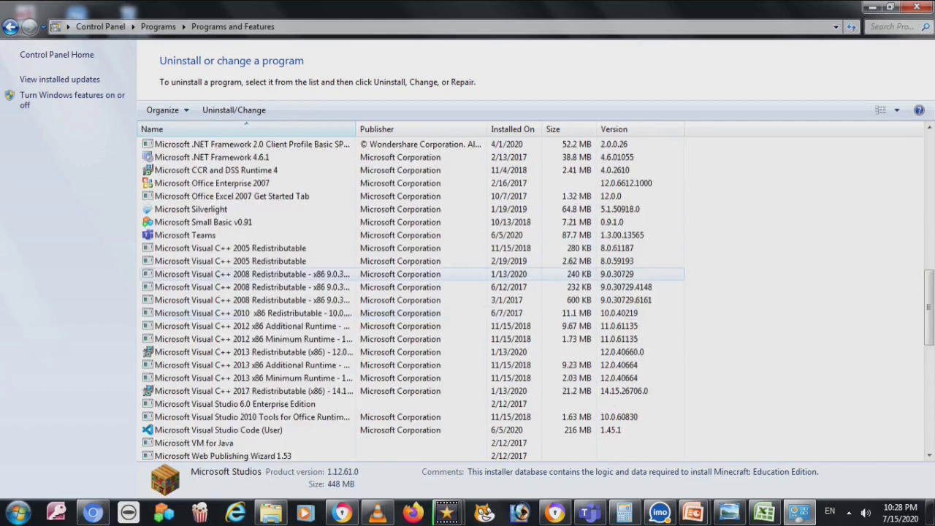
scroll(533, 274, up, 1)
click(292, 169)
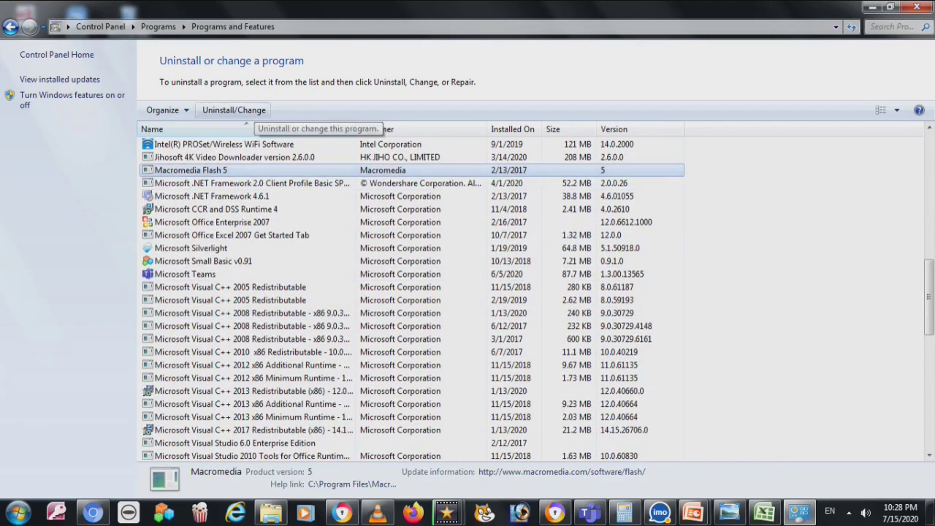
click(233, 110)
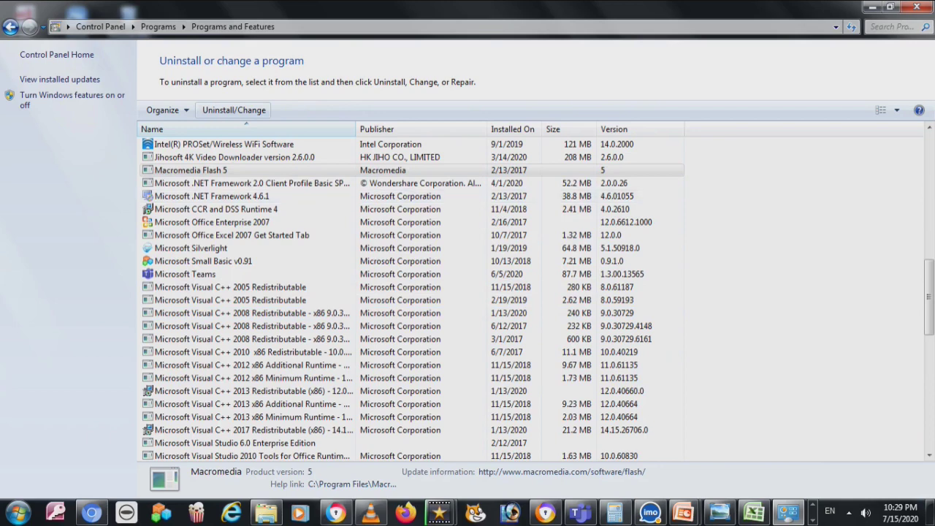
Go to the Network and Sharing Center, view the network adapters, and check the options for Wireless Network Connection
key(alt+Left)
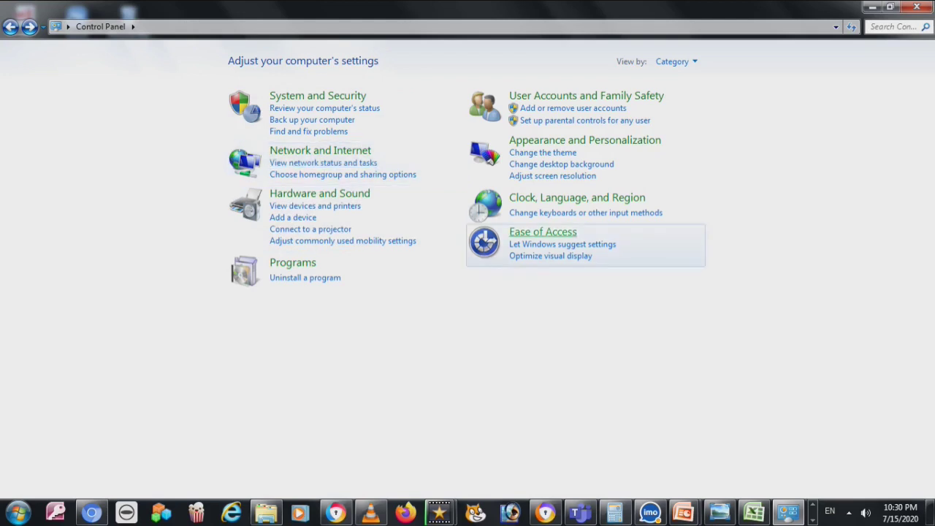
click(293, 151)
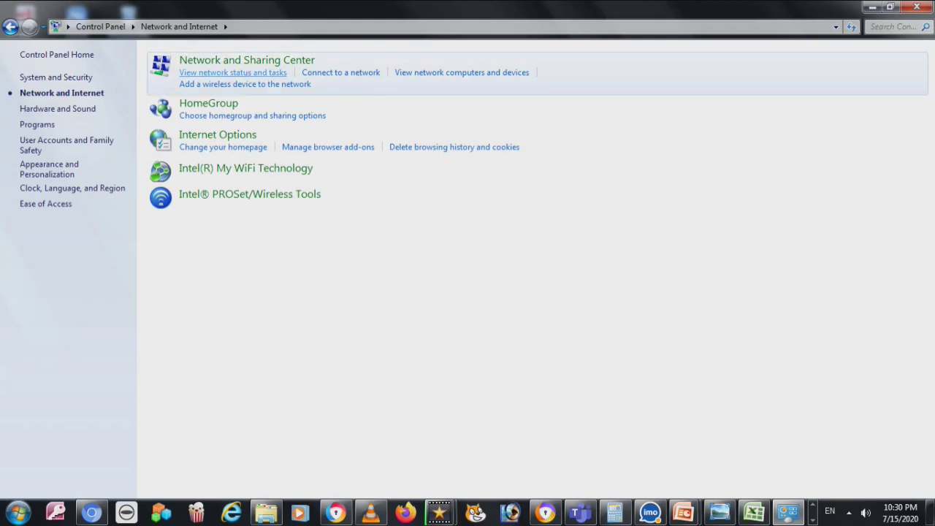
click(233, 72)
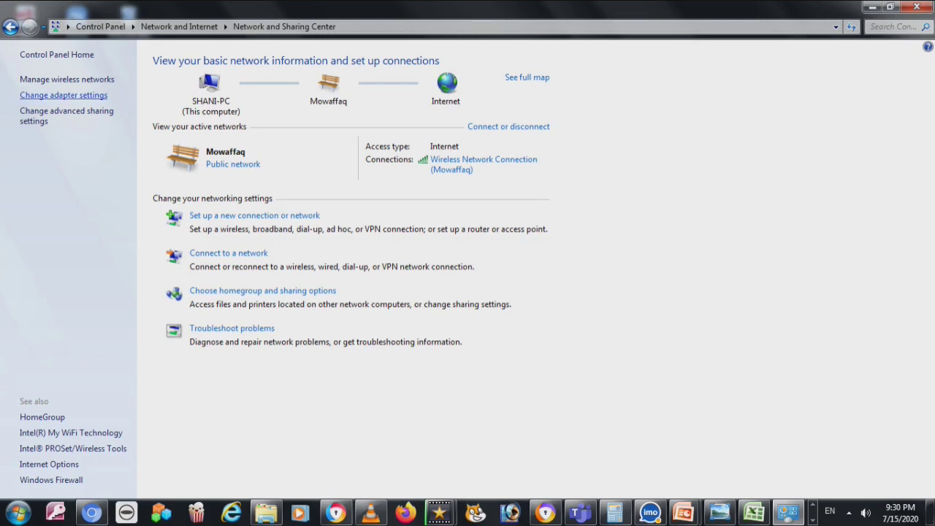
click(63, 95)
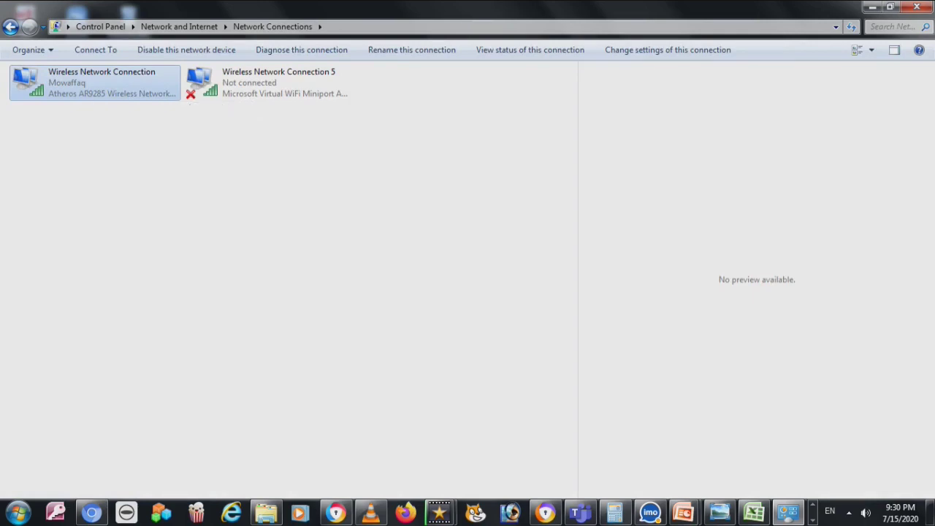
right_click(115, 77)
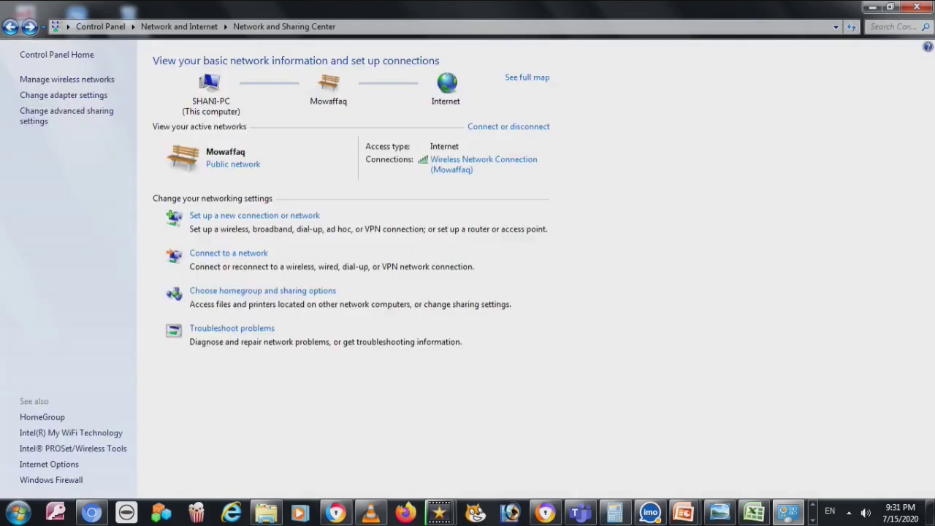
Open the list of saved wireless networks and select the Zhone_7F51 profile
click(67, 79)
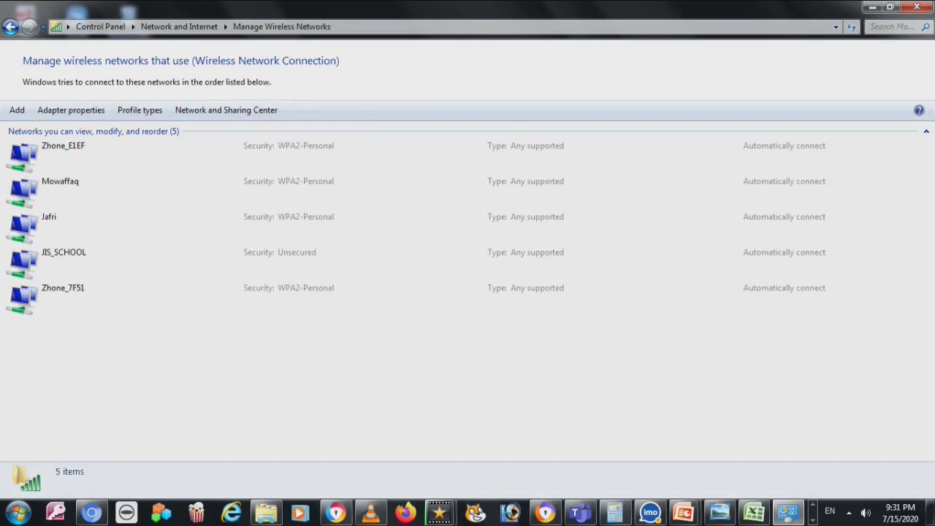
click(63, 292)
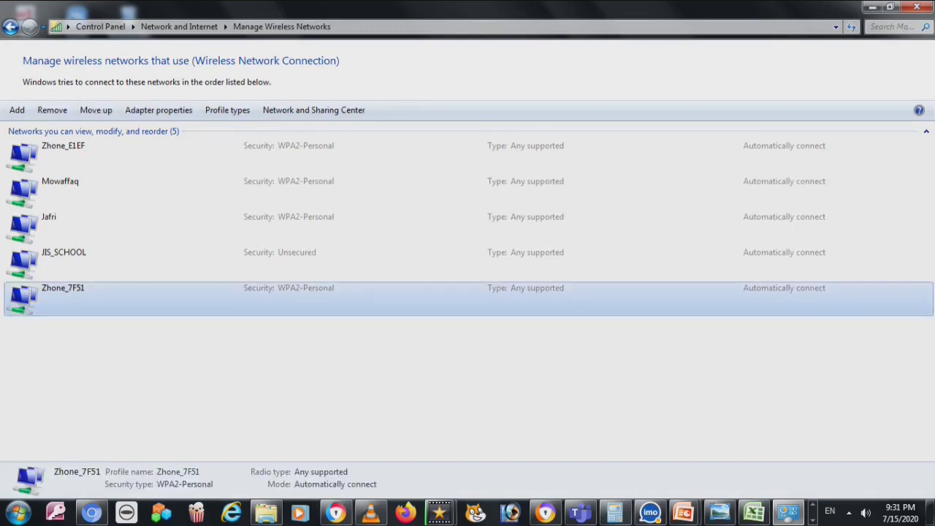
Return to the Network and Sharing Center and view the active wireless connection's status, moving its window out of the way
click(64, 263)
key(alt+Left)
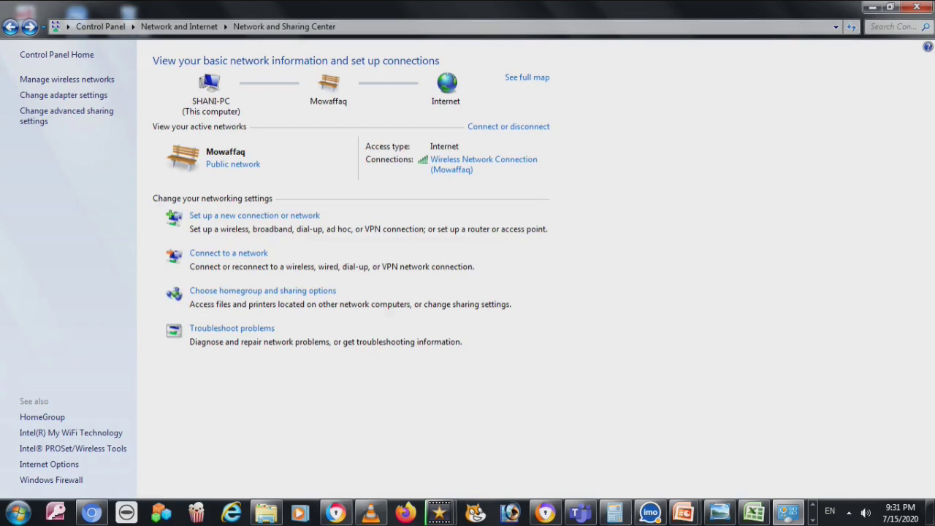
click(483, 159)
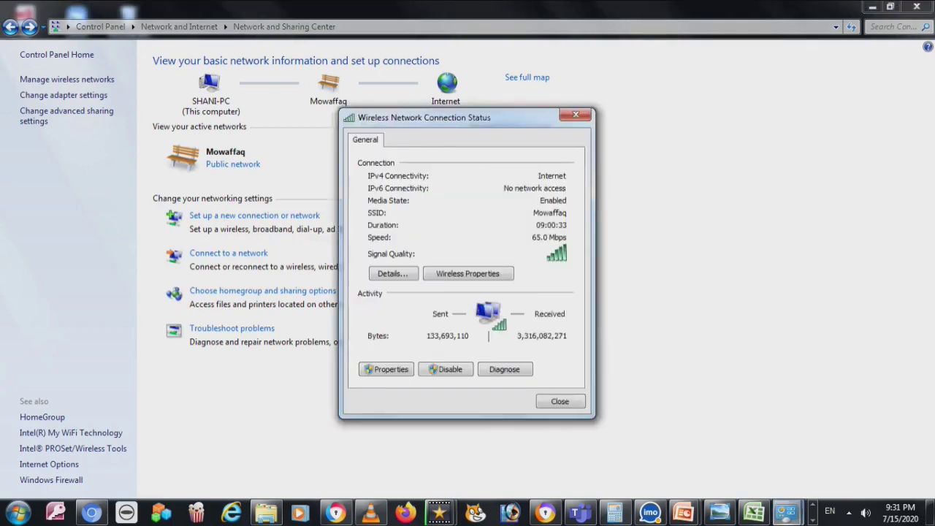
drag(439, 117, 251, 29)
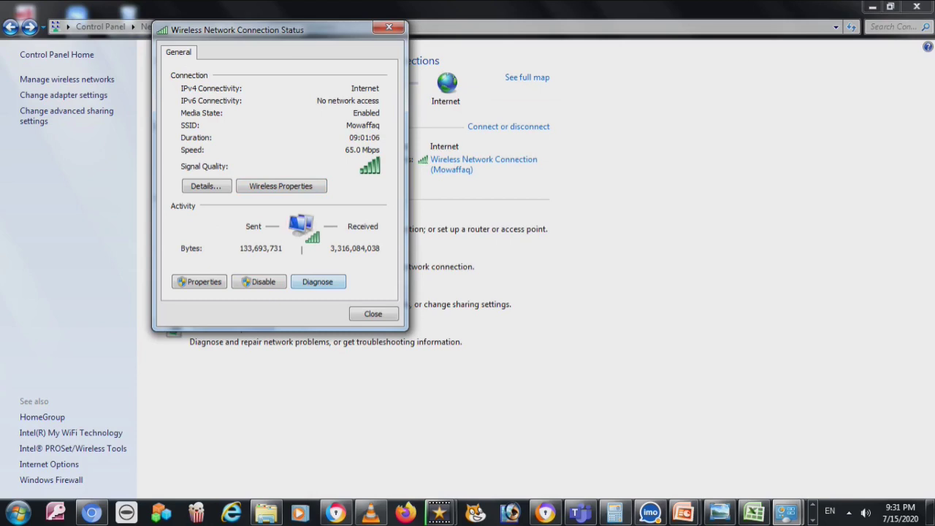
Inspect the connected wireless network's security properties, enable Show characters for the network security key, and cancel without saving
click(281, 185)
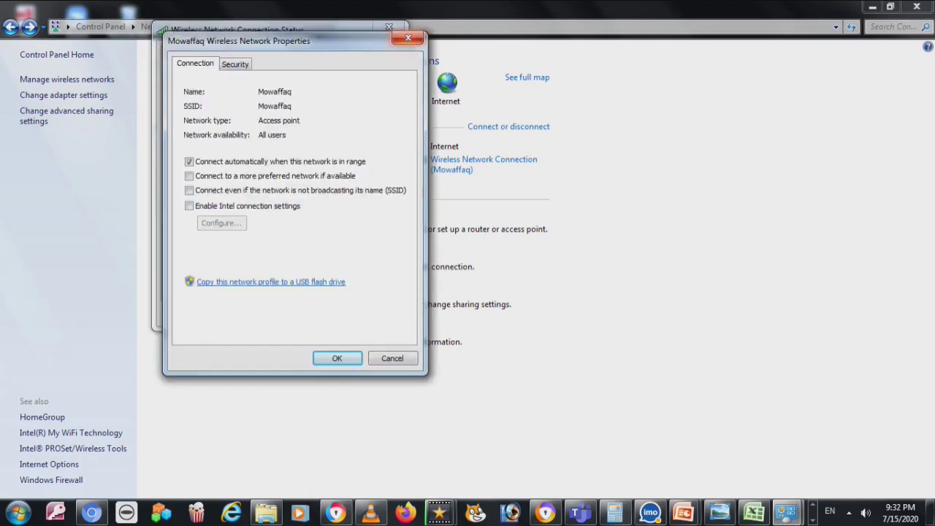
click(234, 64)
double_click(266, 138)
key(BackSpace)
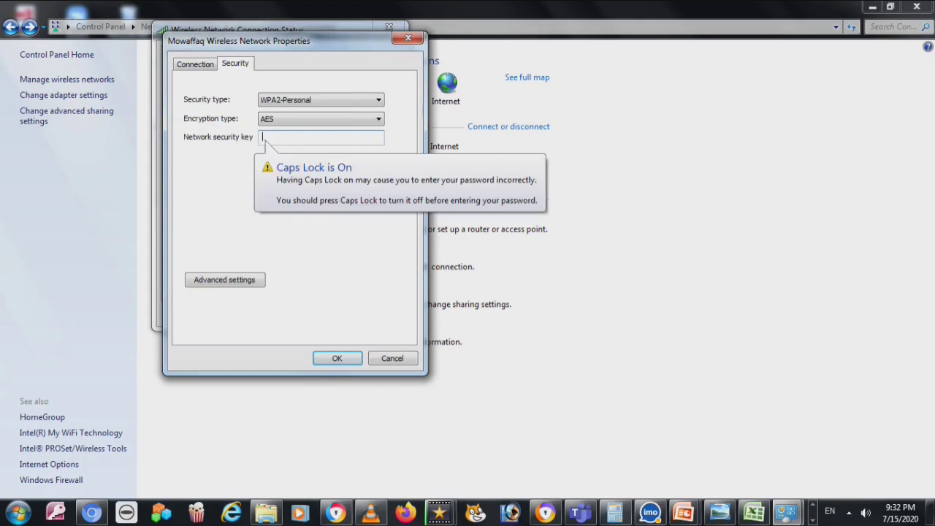
key(Caps_Lock)
click(262, 158)
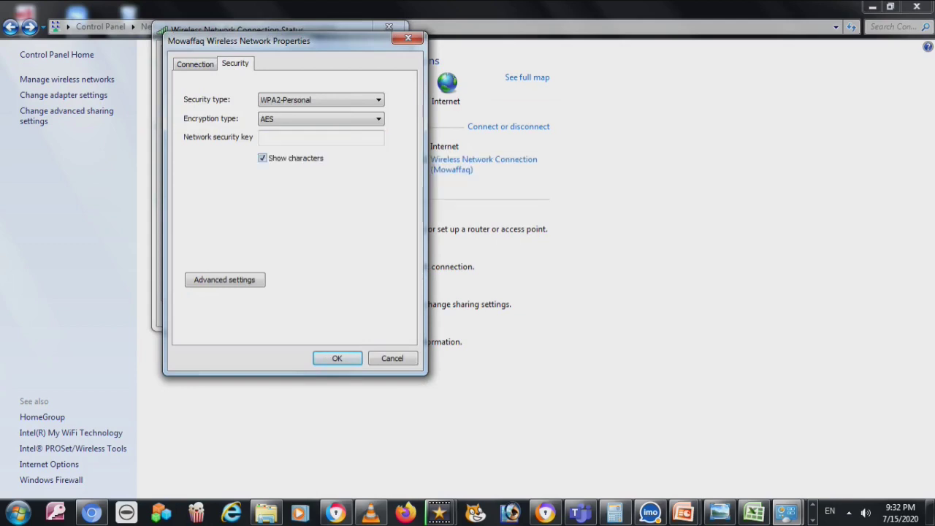
key(Escape)
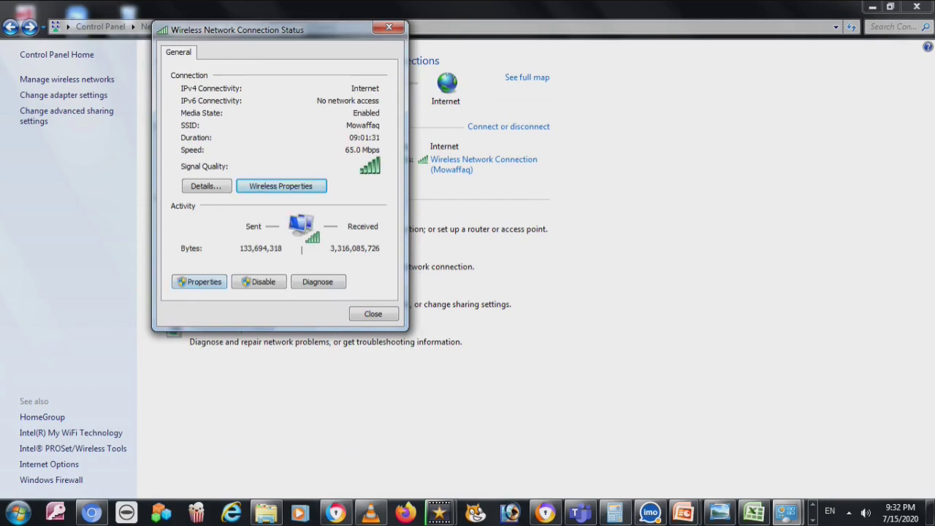
View the wireless connection's details, and open its properties to list the items it uses
key(alt+e)
key(Escape)
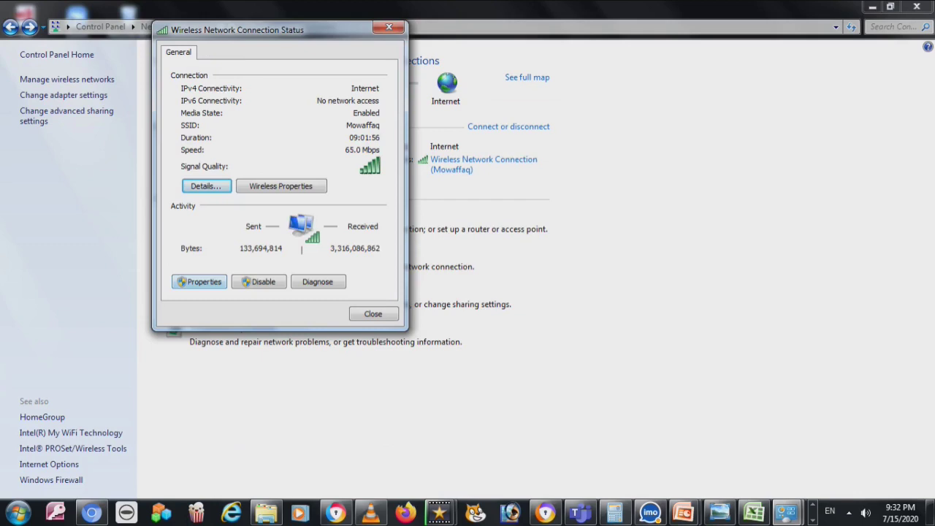
click(199, 281)
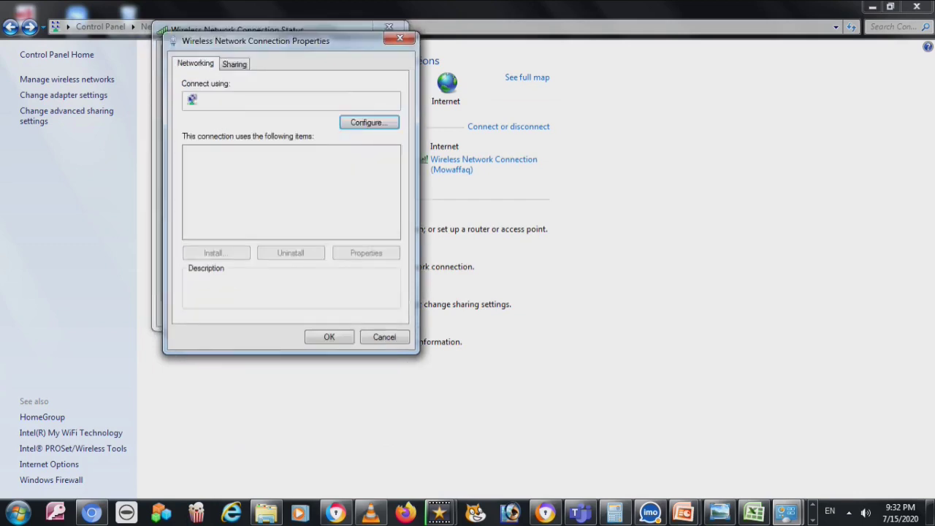
key(Escape)
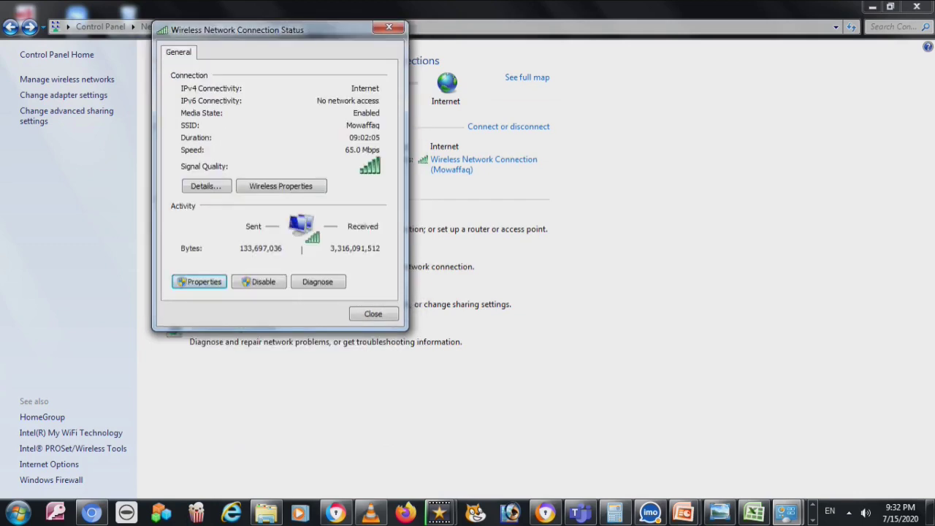
key(Return)
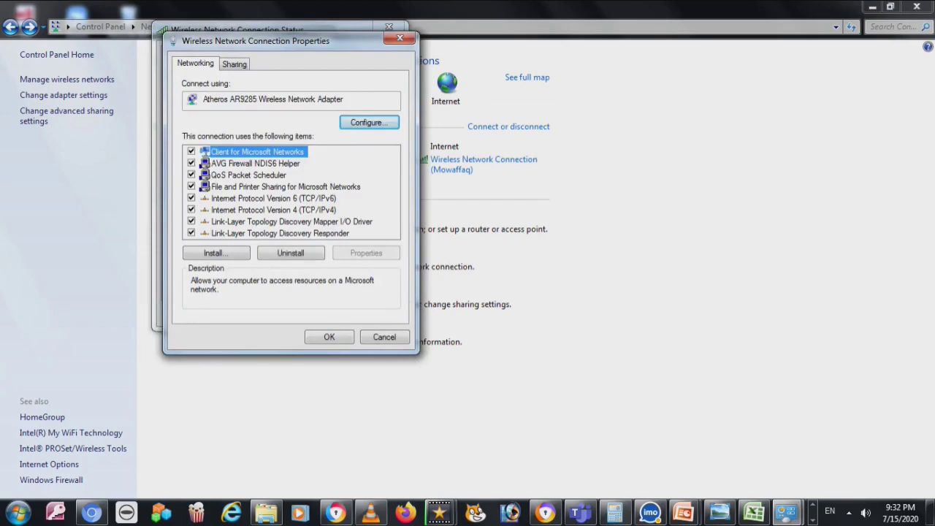
Check the TCP/IPv6 and TCP/IPv4 properties of the wireless connection, and close all of its dialogs
double_click(274, 198)
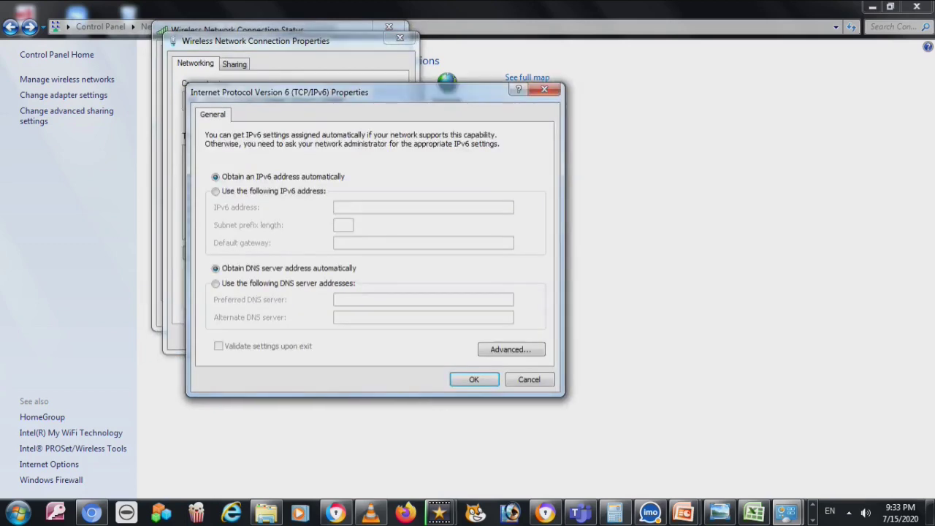
click(544, 89)
click(273, 210)
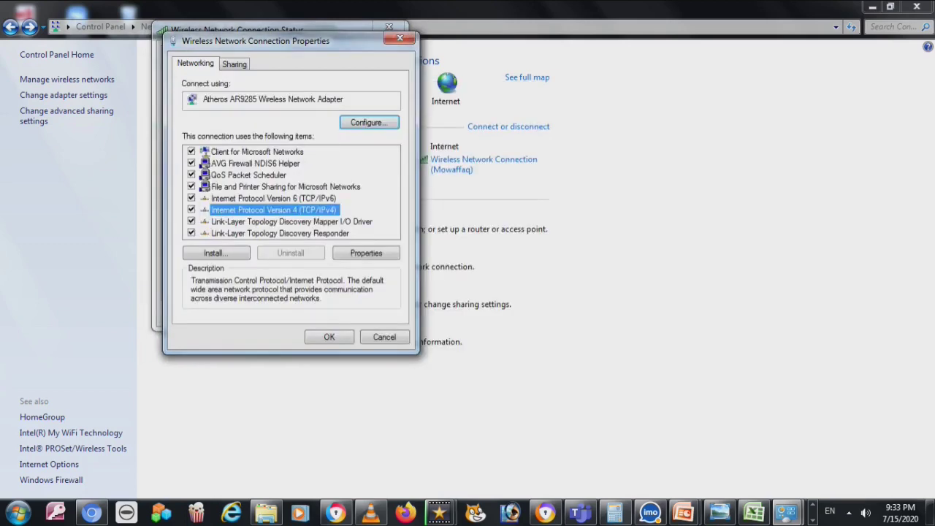
double_click(274, 210)
key(Escape)
key(Escape)
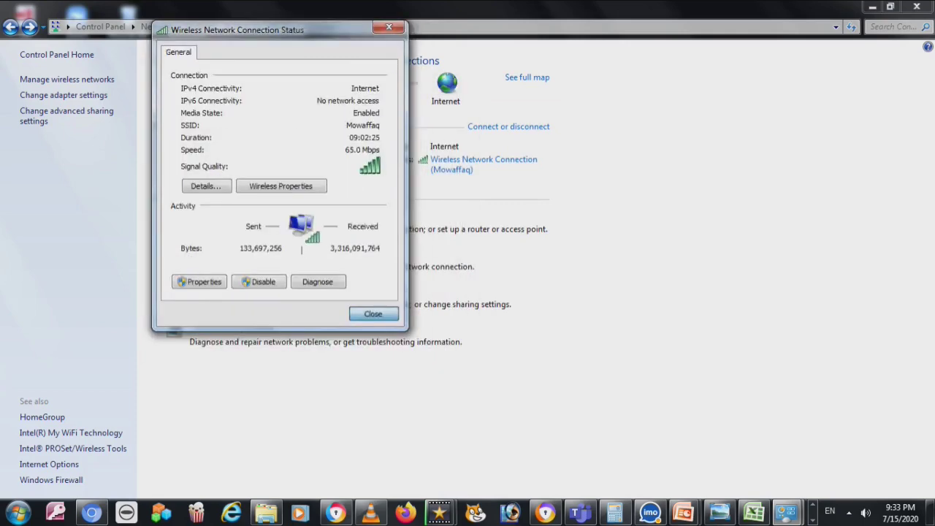
key(Escape)
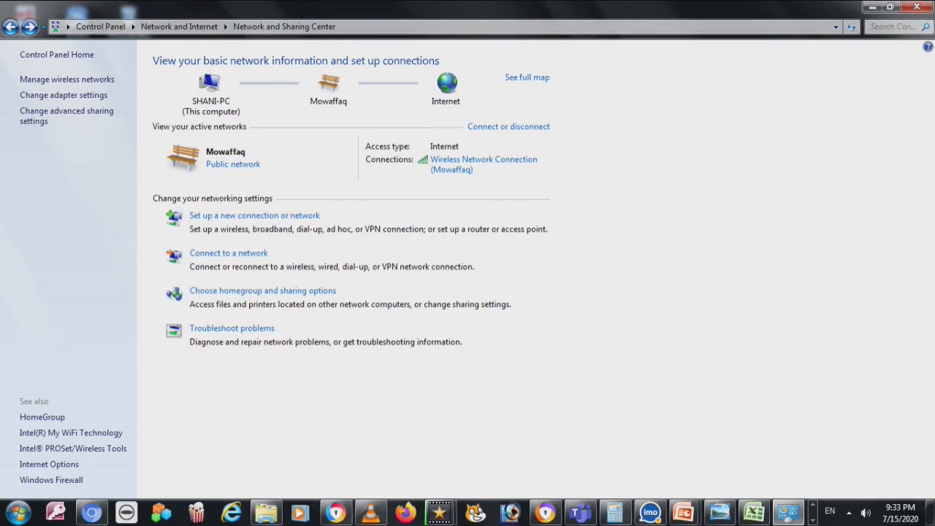
Leave the Network and Internet settings and go to the System and Security category
mouse_move(439, 512)
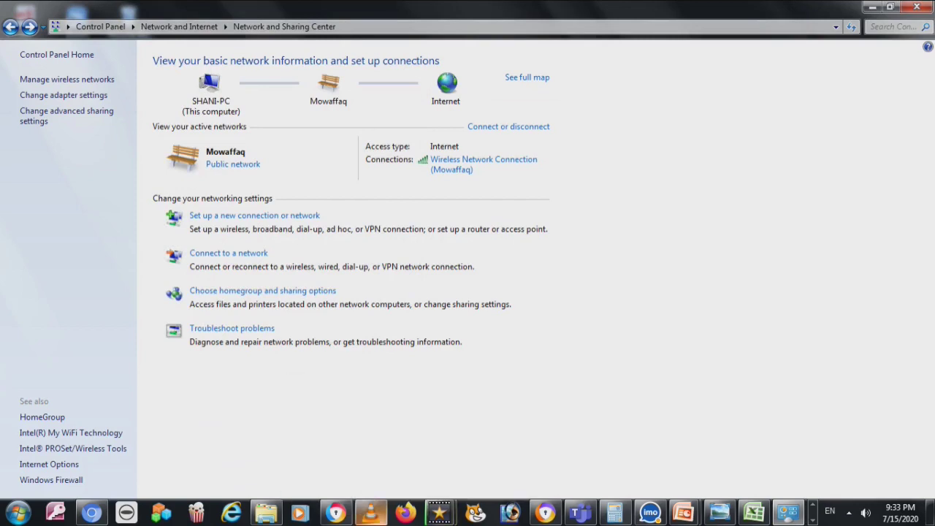
mouse_move(371, 512)
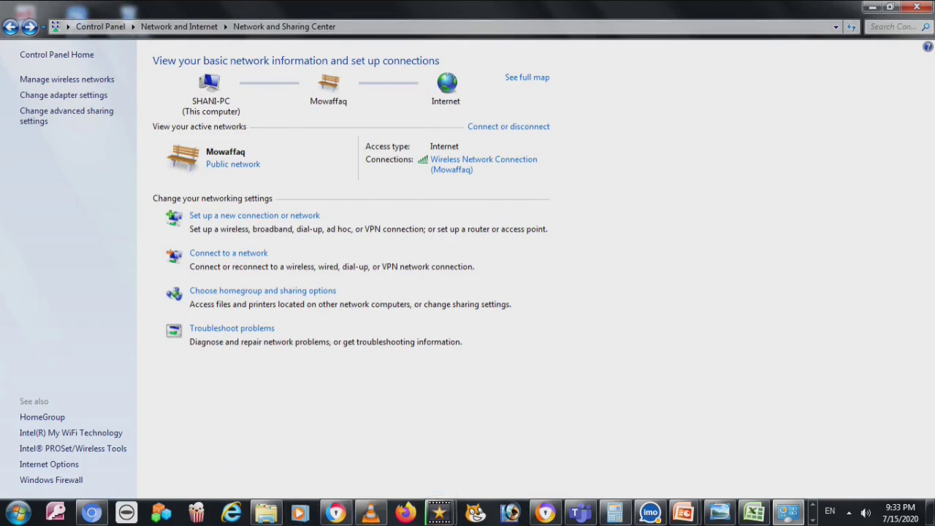
key(alt+Left)
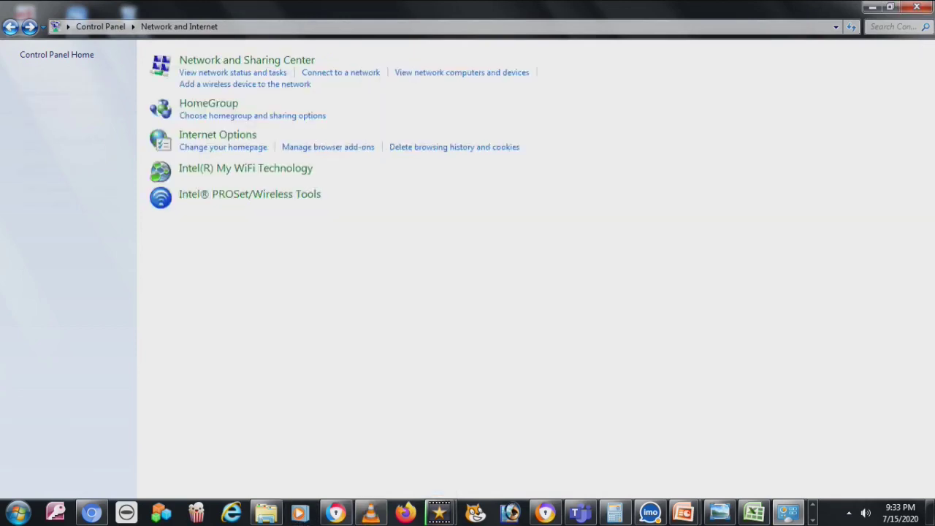
key(alt+Left)
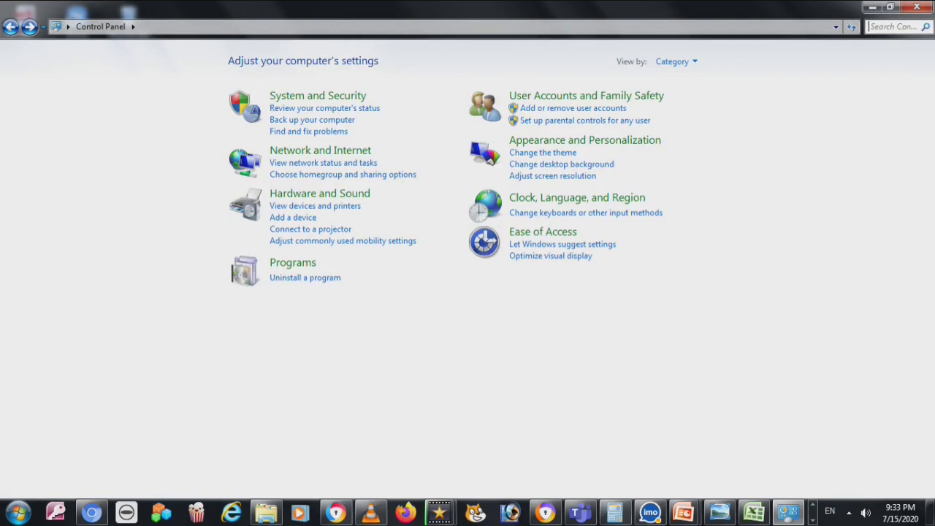
key(alt+Right)
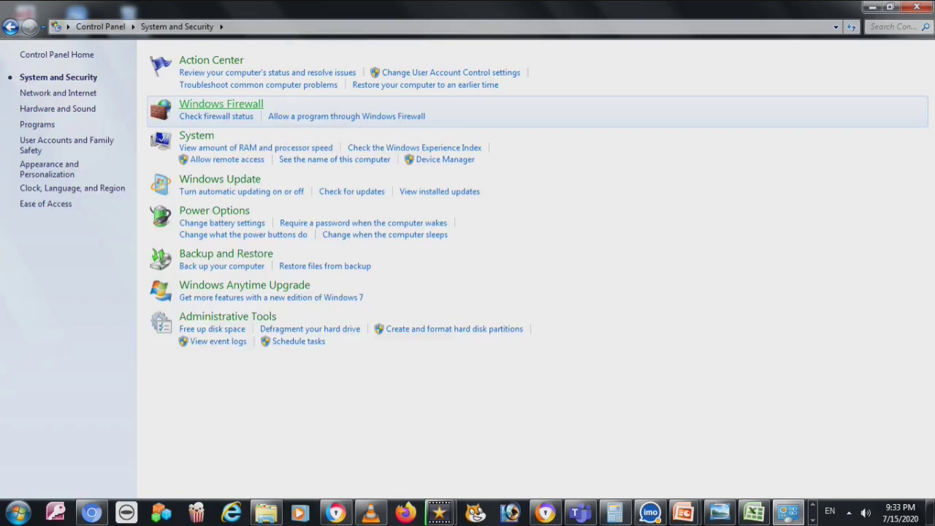
Open Windows Firewall and look through the programs and features allowed to communicate through it
click(221, 104)
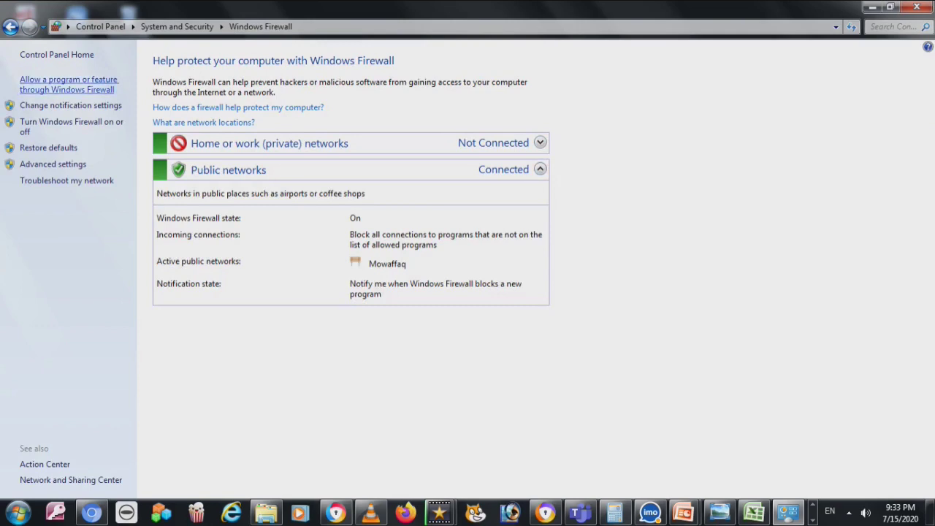
click(68, 84)
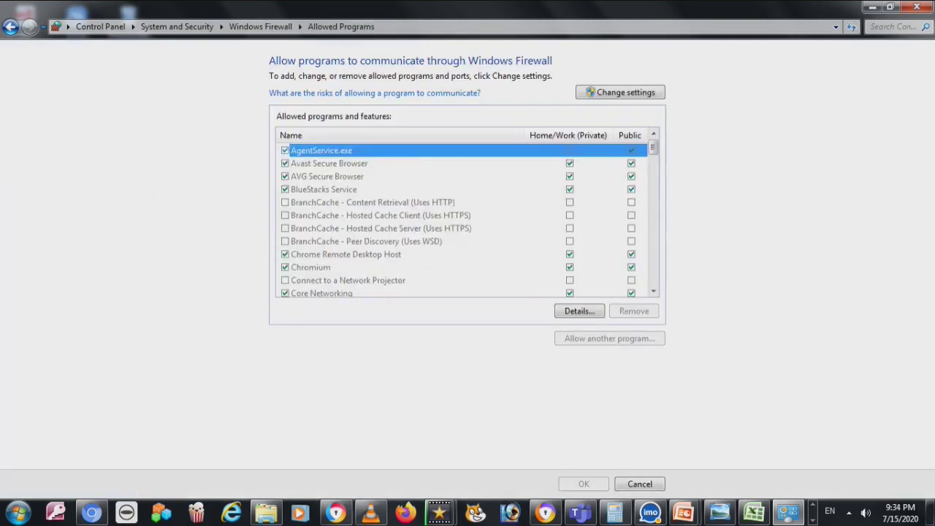
scroll(468, 219, down, 4)
scroll(468, 219, down, 8)
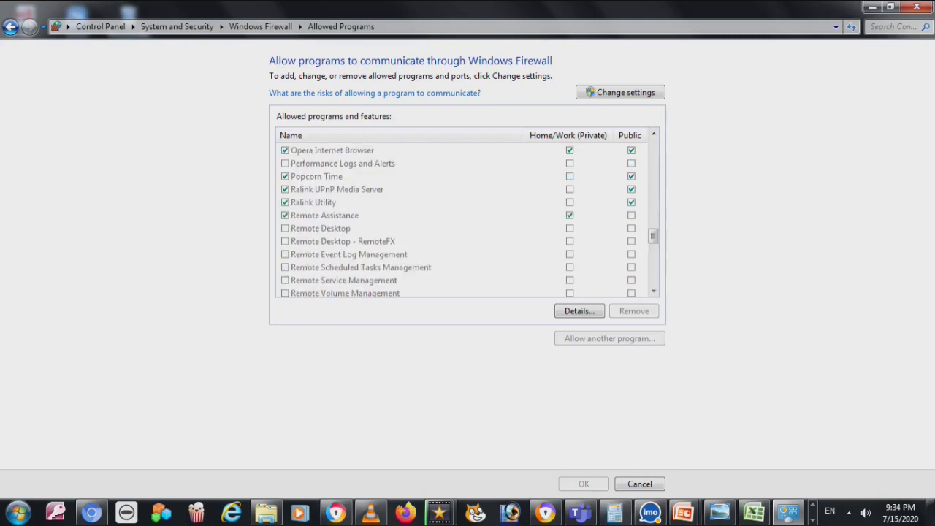
scroll(467, 220, down, 6)
click(10, 28)
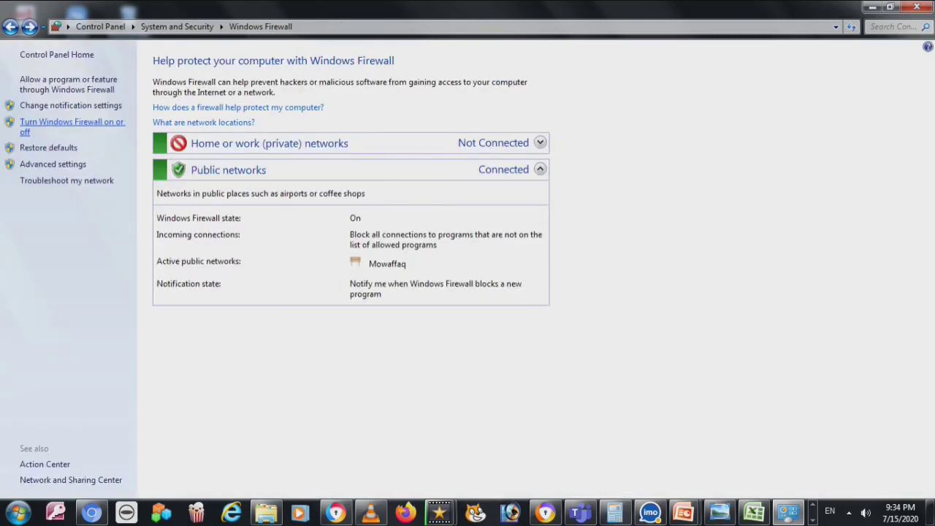
Review the settings for turning Windows Firewall on or off on each network type, accept them, and return to the Control Panel home
click(72, 122)
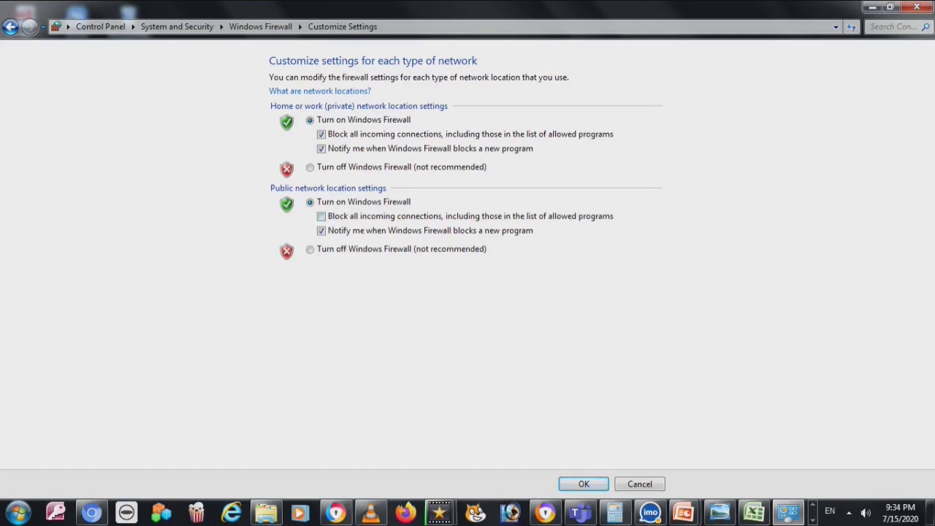
key(Return)
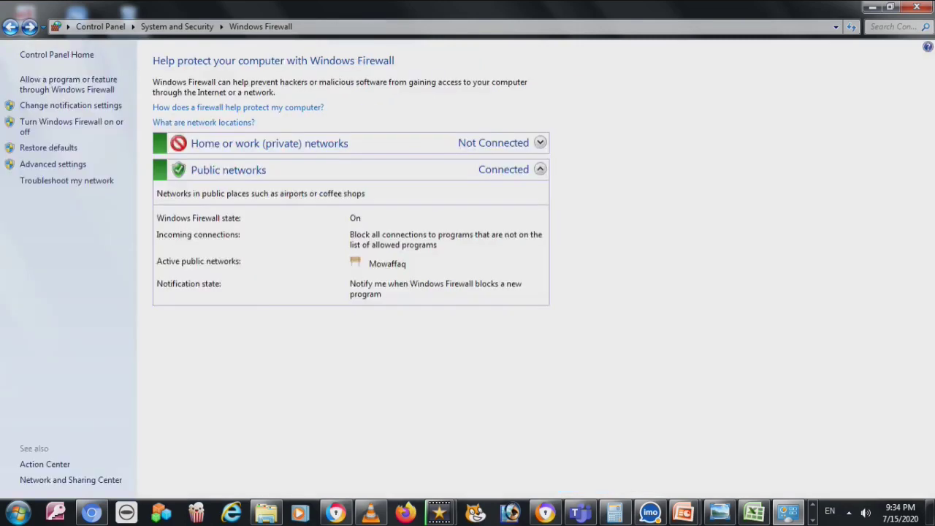
key(BackSpace)
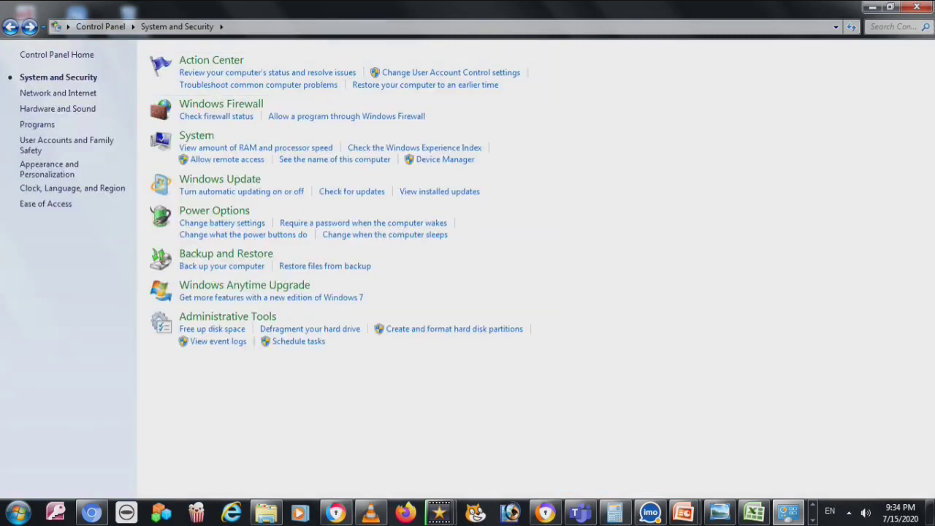
key(BackSpace)
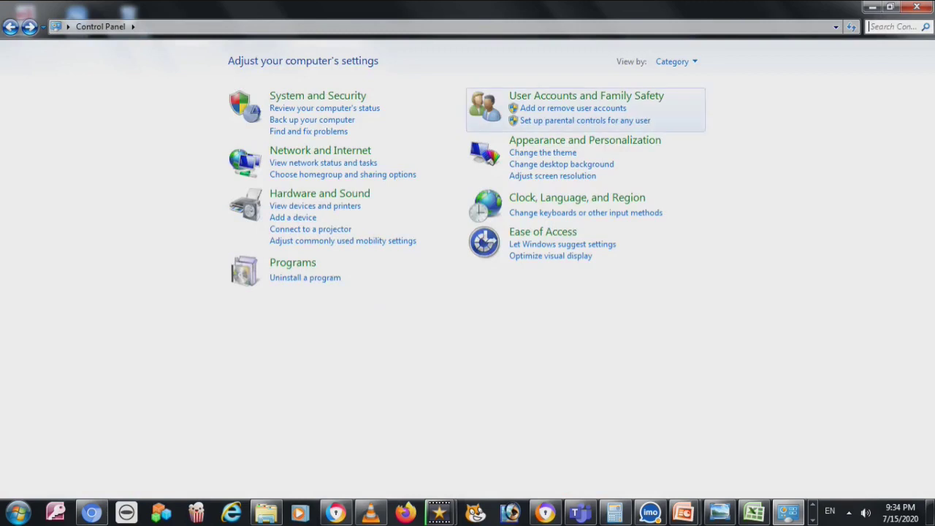
Open Devices and Printers under Hardware and Sound, and view the Add a device search before cancelling it
click(320, 193)
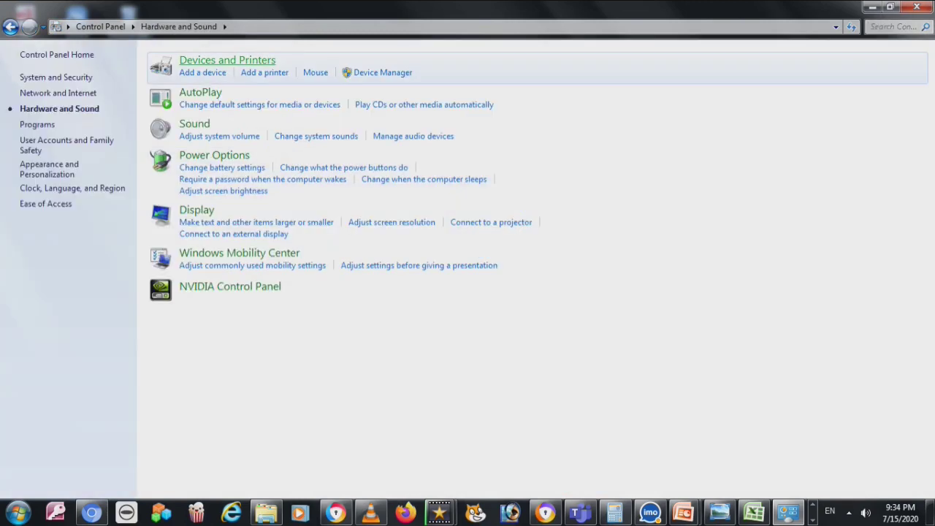
click(227, 60)
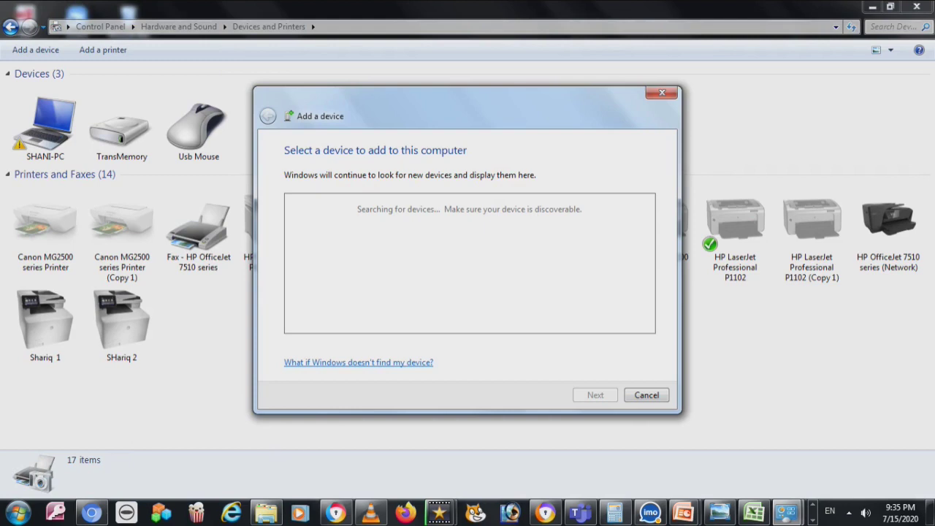
key(Escape)
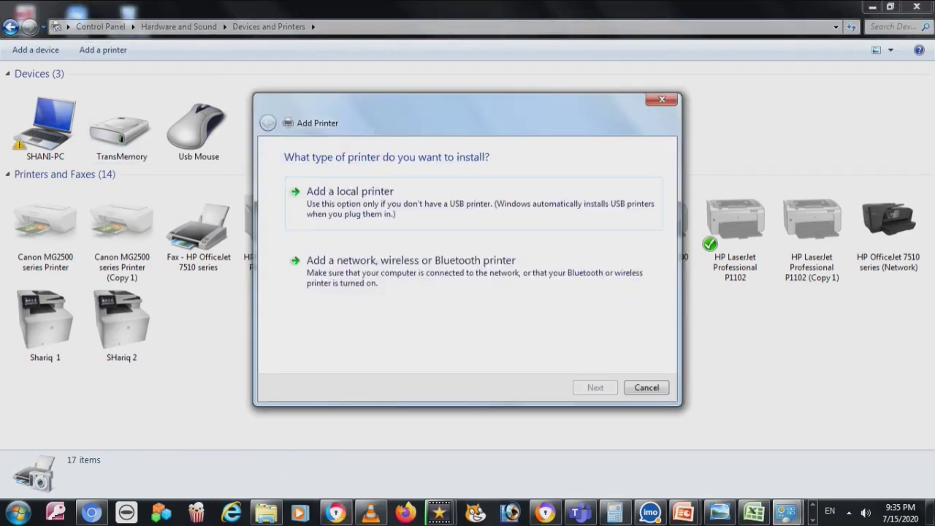
Search for a network, wireless or Bluetooth printer to add, cancel the search, and return to the Control Panel home
click(410, 267)
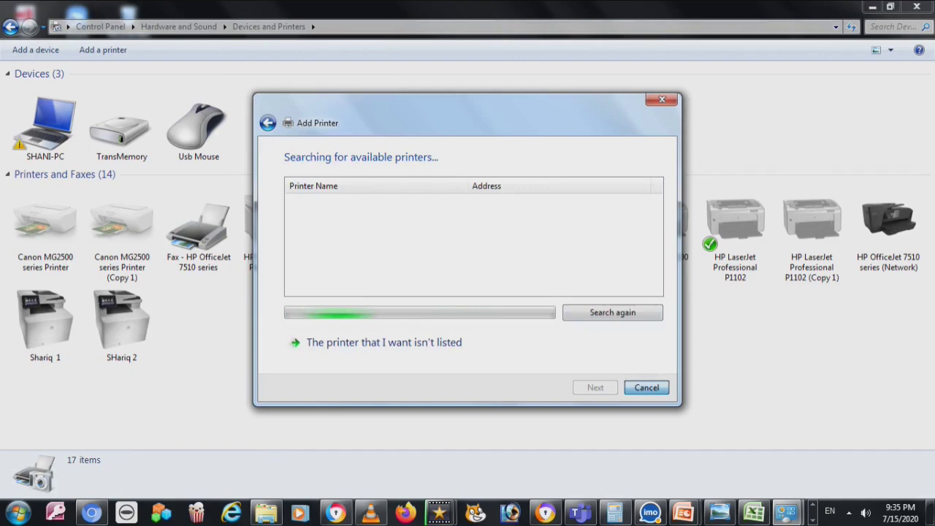
key(Escape)
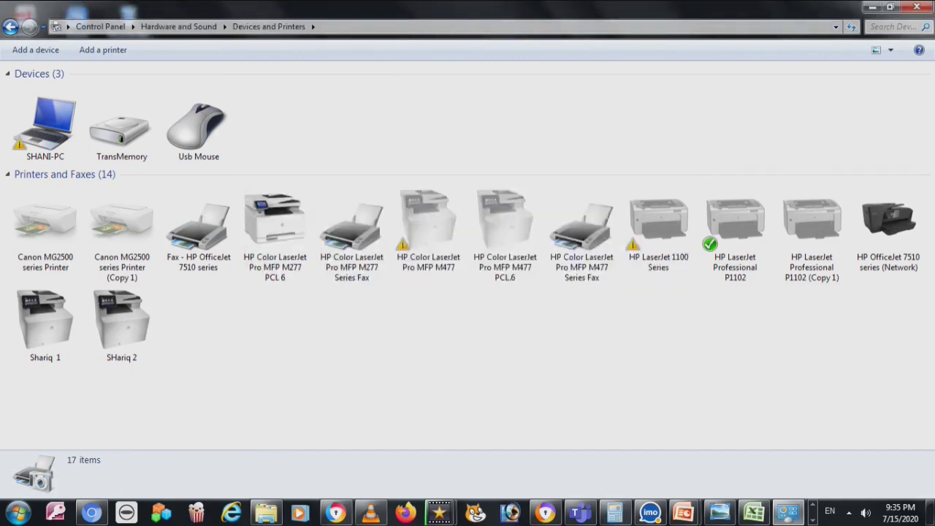
key(alt+Left)
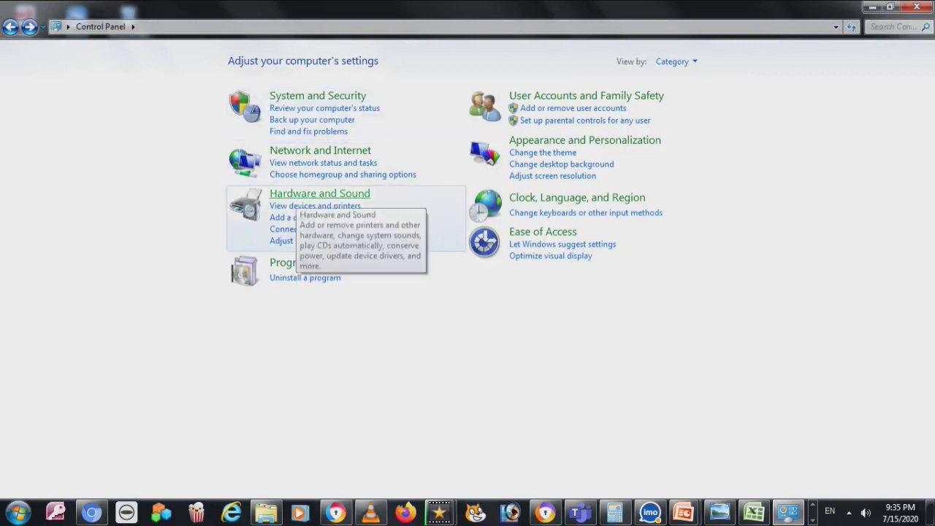
Go to Hardware and Sound, open the Volume Mixer, and display the output devices it can control
click(307, 193)
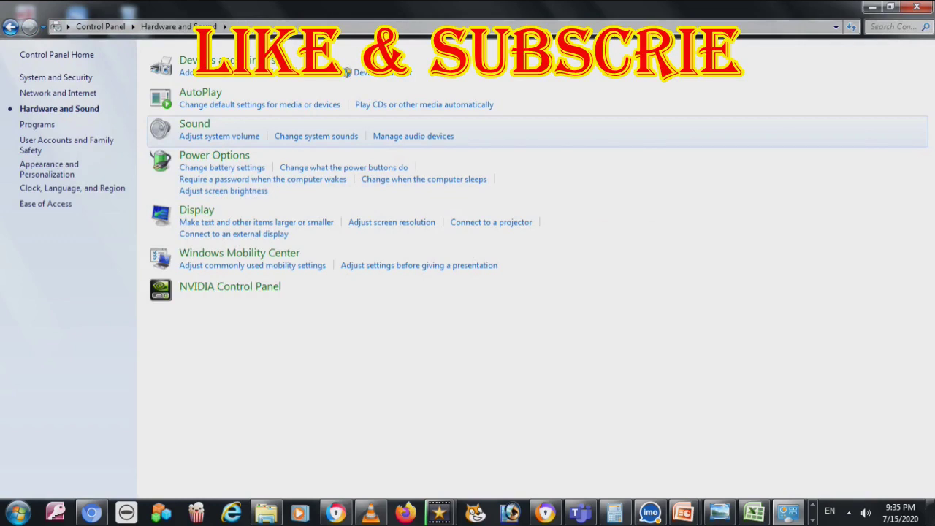
right_click(866, 511)
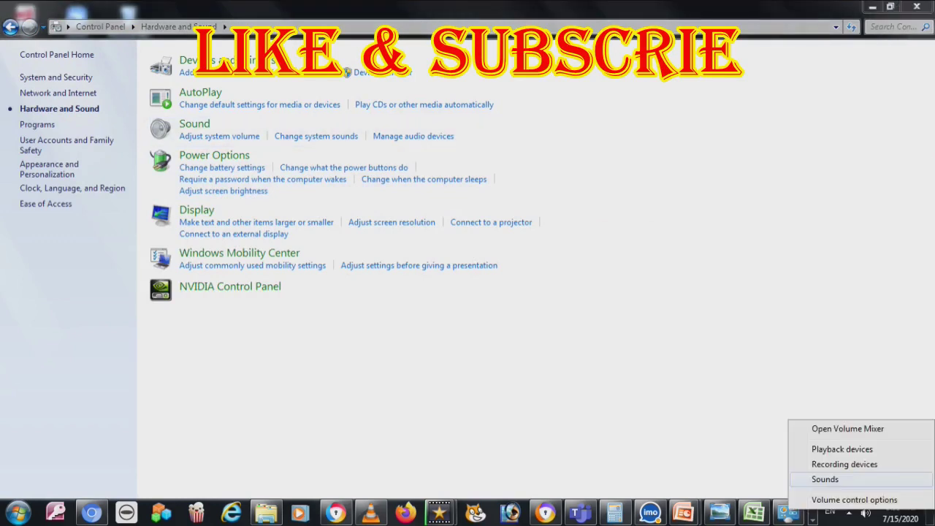
click(847, 429)
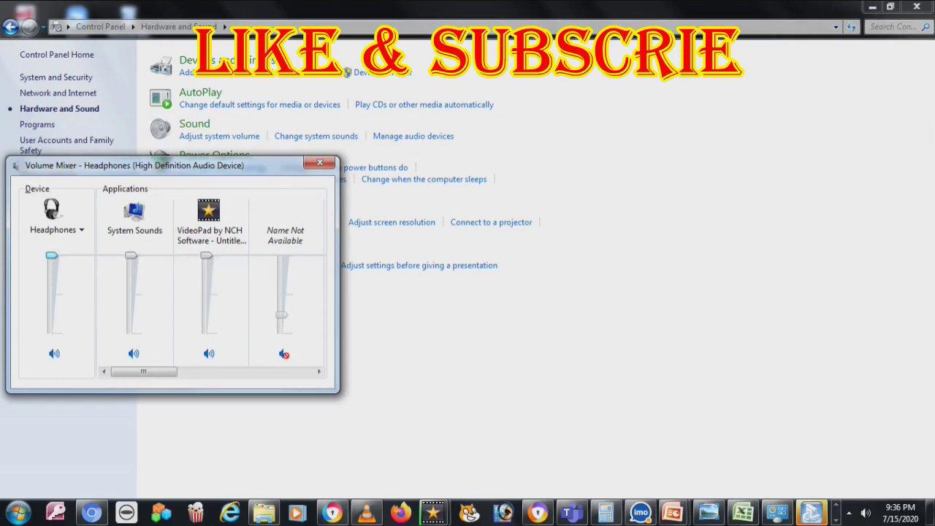
click(56, 230)
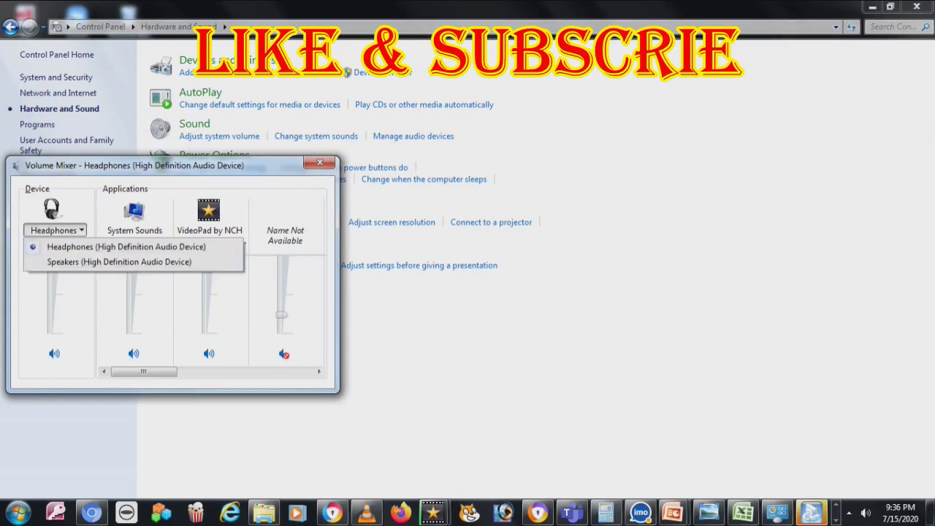